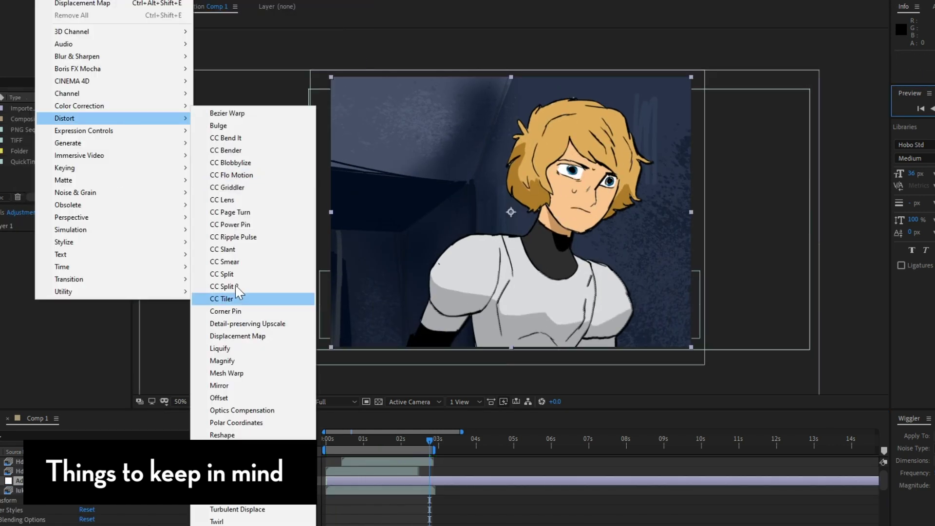
Step: Grade the adjustment layer with Levels and Selective Color effects, setting Blacks to 11% black and lowering the output white level
left_click(258, 401)
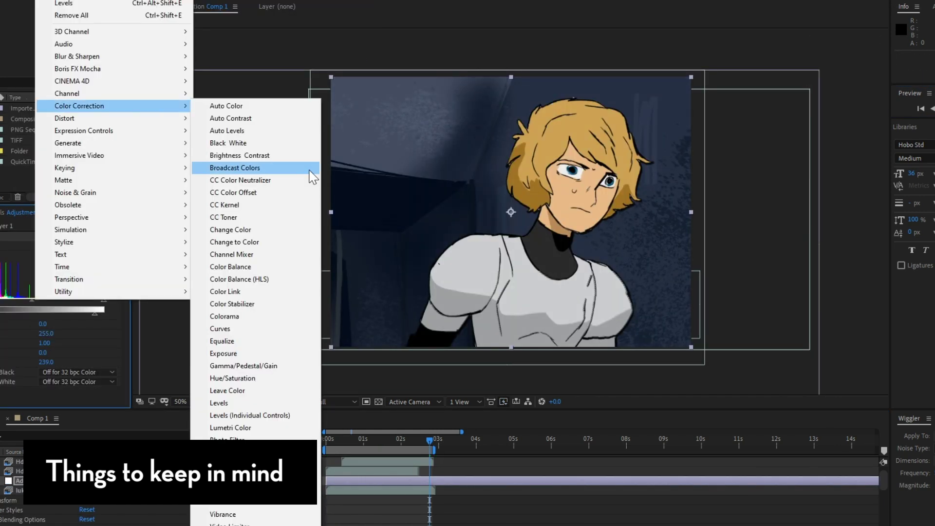
left_click(341, 475)
left_click(73, 354)
left_click(51, 373)
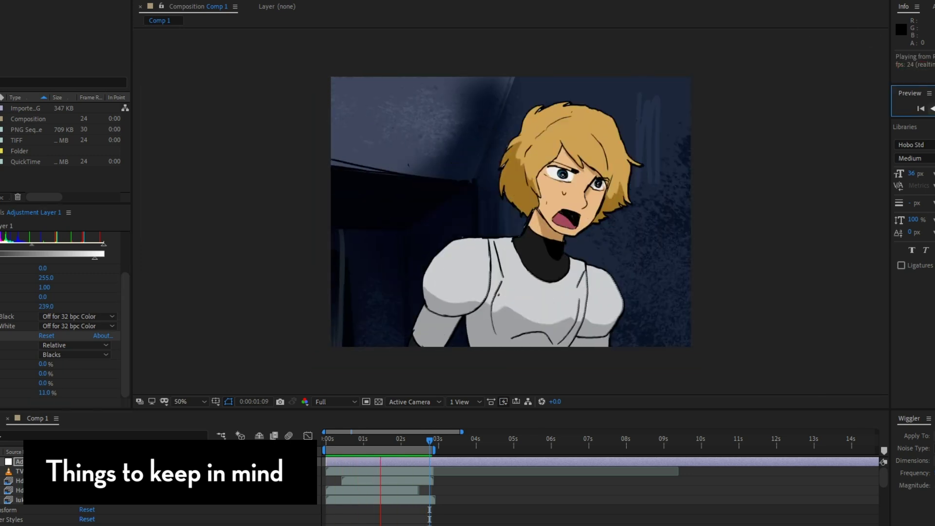
left_click_drag(95, 257, 84, 259)
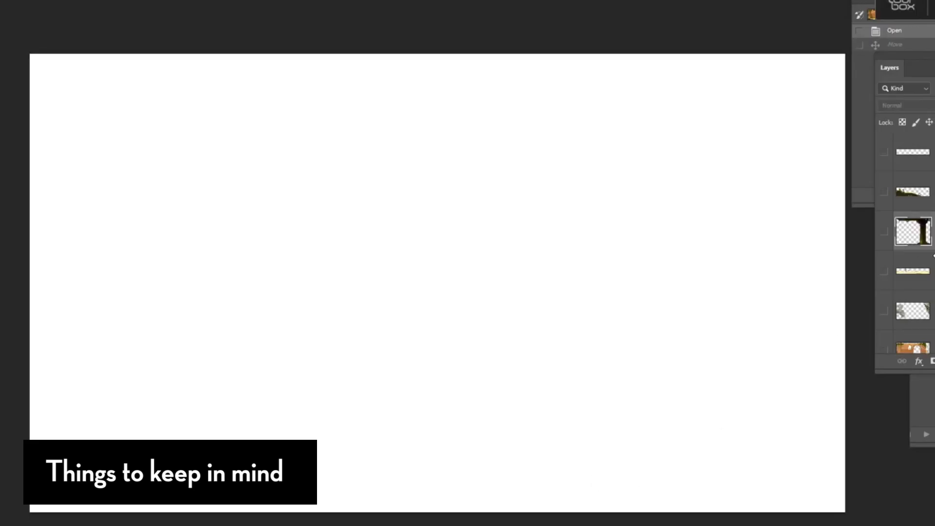
Step: In Photoshop, show Layer 1, Layer 3 and Layer 3 copy 4 of the courtyard painting
scroll(934, 255, "down", 3)
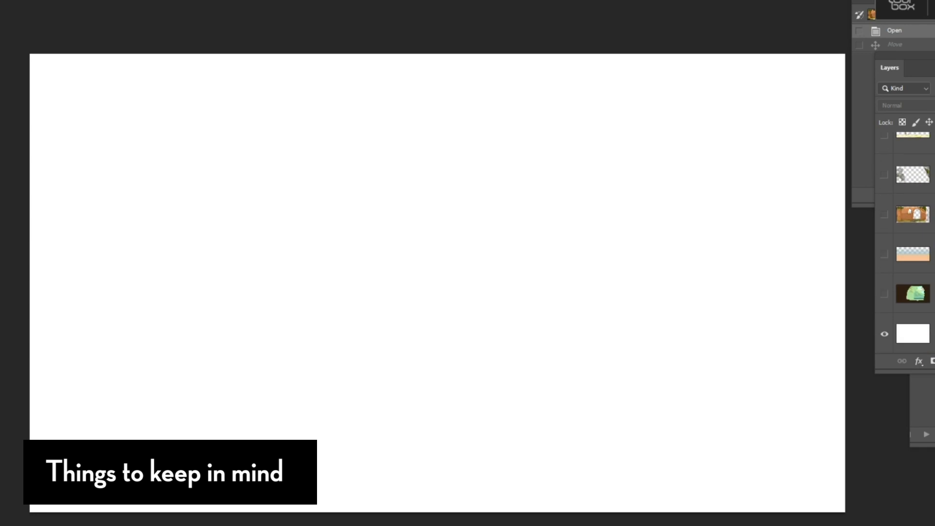
left_click(745, 296)
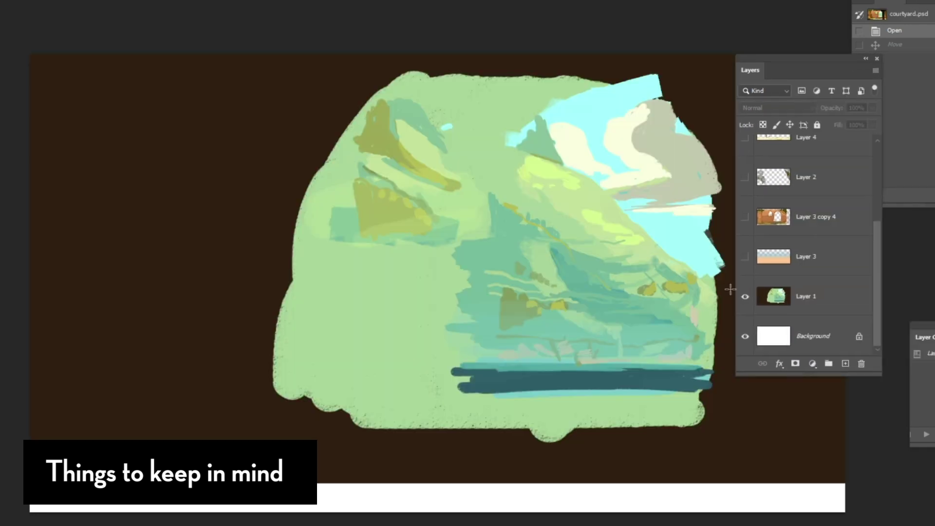
scroll(772, 291, "up", 2)
scroll(765, 321, "down", 2)
left_click(746, 256)
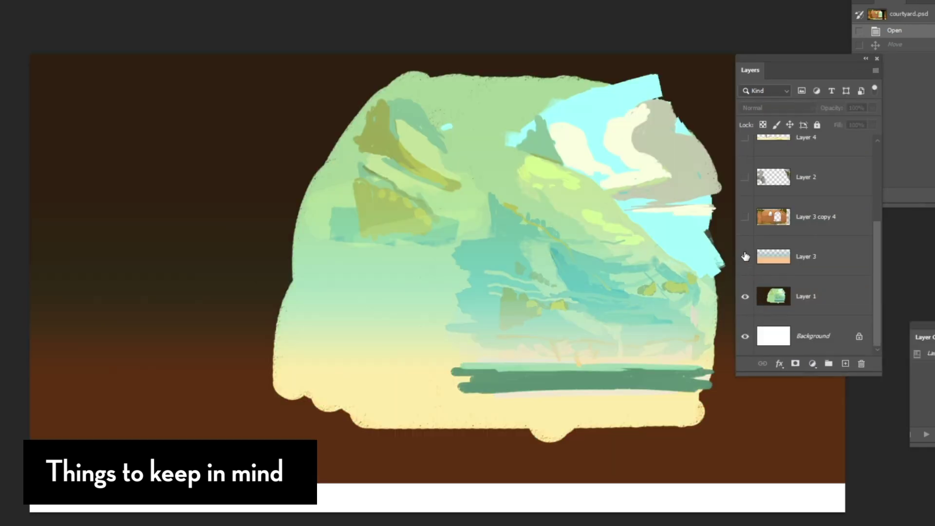
left_click(744, 219)
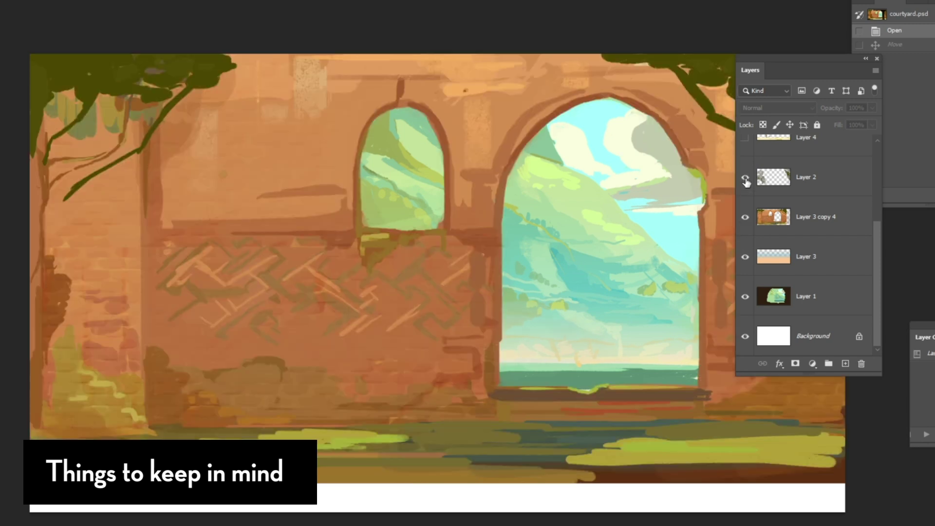
Step: Show Layer 2, Layer 4, Layer 5, Layer 6 and Layer 3 copy 2 to build up the courtyard's foreground
left_click(745, 178)
scroll(762, 190, "up", 1)
left_click(745, 178)
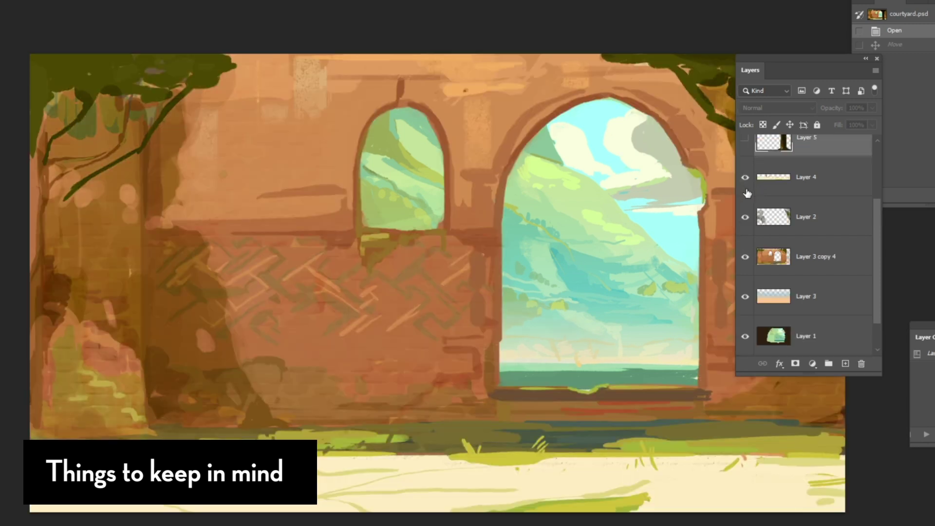
scroll(747, 190, "up", 1)
left_click(746, 179)
scroll(745, 181, "up", 1)
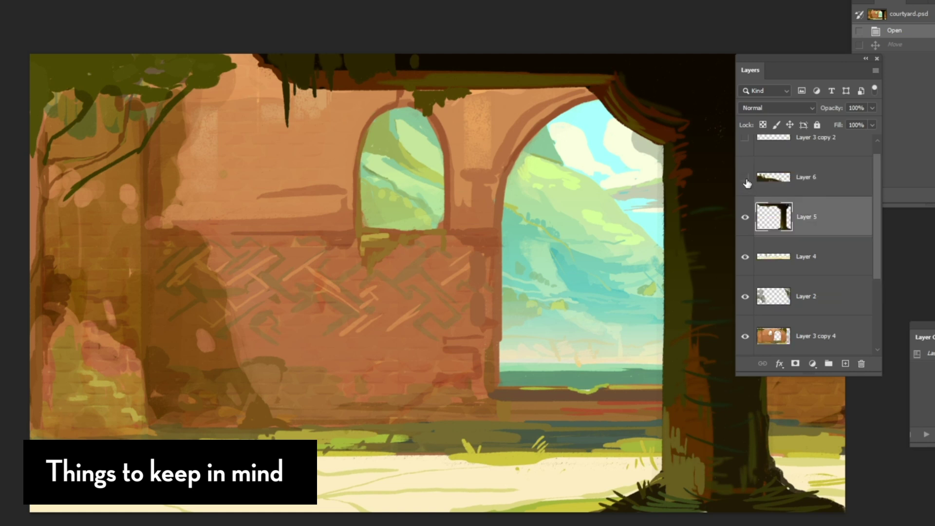
left_click(746, 181)
scroll(746, 190, "up", 1)
left_click(745, 154)
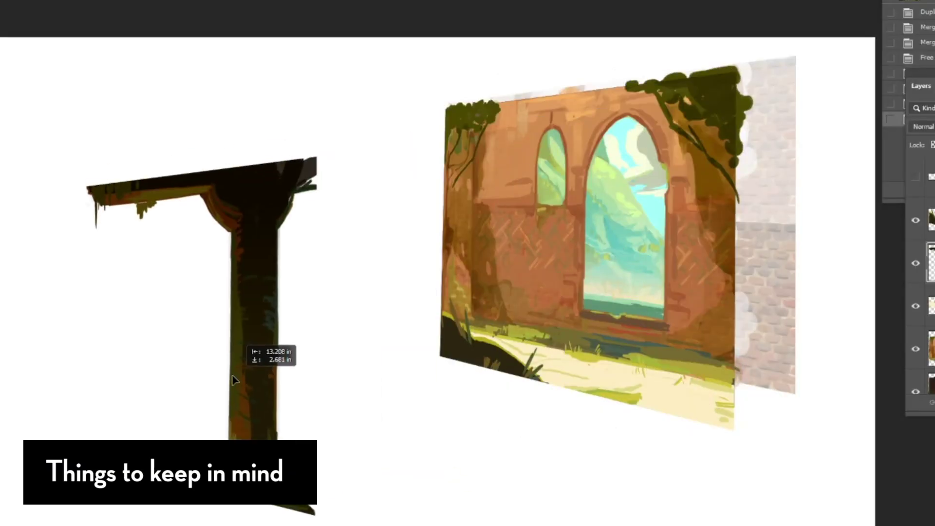
Step: Pull the skewed courtyard wall leftward and the landscape background rightward so the two layers are separated
left_click_drag(242, 376, 522, 354)
key("ctrl+z")
left_click_drag(653, 331, 527, 355)
left_click_drag(705, 315, 656, 328)
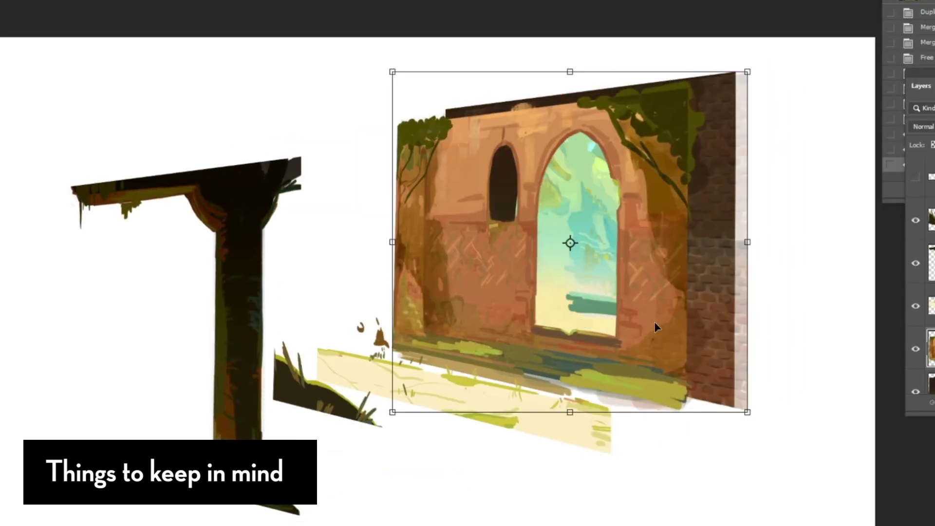
left_click_drag(693, 244, 791, 238)
Step: Spread the column, wall, path and foreground grass layers apart in an exploded perspective view
left_click(929, 202)
left_click_drag(260, 276, 219, 274)
left_click(929, 288)
left_click_drag(518, 343, 469, 360)
left_click(929, 245)
left_click_drag(812, 261, 783, 268)
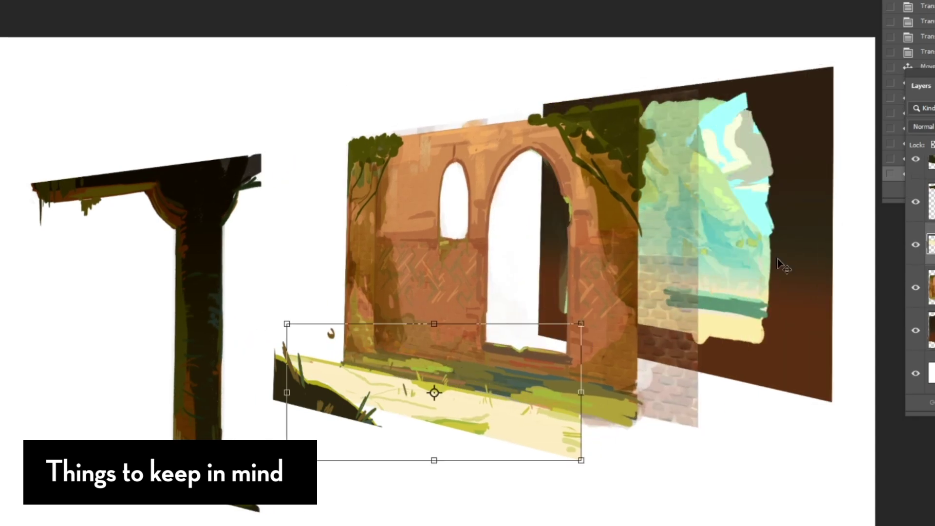
left_click(930, 161)
left_click_drag(341, 383, 306, 412)
Step: Scale all the exploded courtyard layers down together to about 20.8 by 11.5 in and reposition the group
scroll(921, 288, "down", 1)
left_click(929, 331, "shift")
left_click_drag(31, 512, 179, 434)
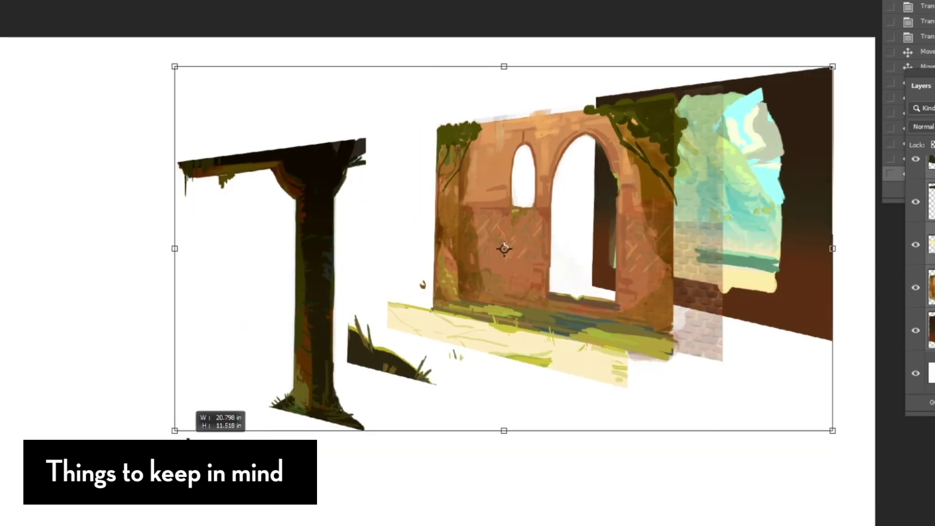
left_click_drag(505, 248, 510, 257)
key("Return")
Step: Shift the column, foreground grass, path and wall layers leftward to adjust the gaps between them
left_click(930, 288)
left_click(929, 202)
left_click_drag(323, 292, 285, 302)
left_click_drag(385, 370, 364, 384)
left_click_drag(565, 344, 531, 358)
left_click_drag(507, 258, 493, 265)
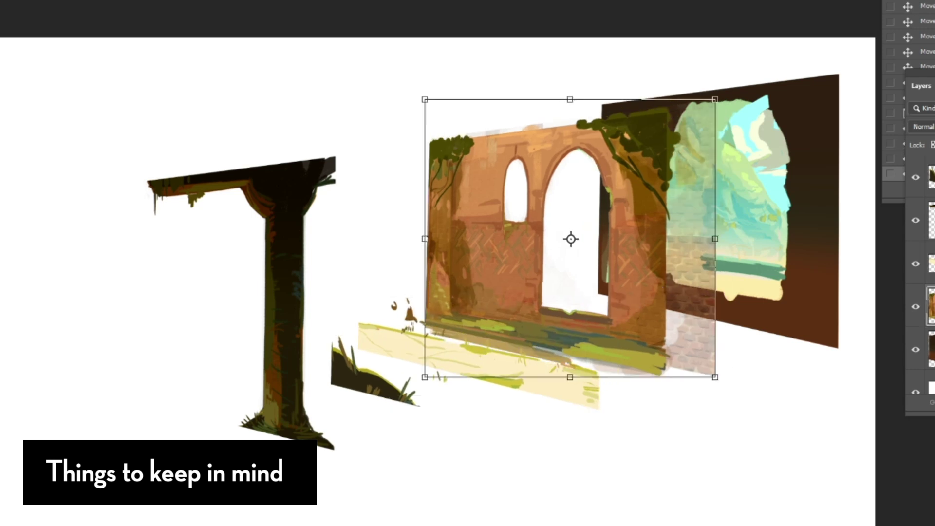
Step: Paint a tall conifer on a new layer, with a tapering brown trunk and olive-green branches fanning out on both sides
key("ctrl+shift+alt+n")
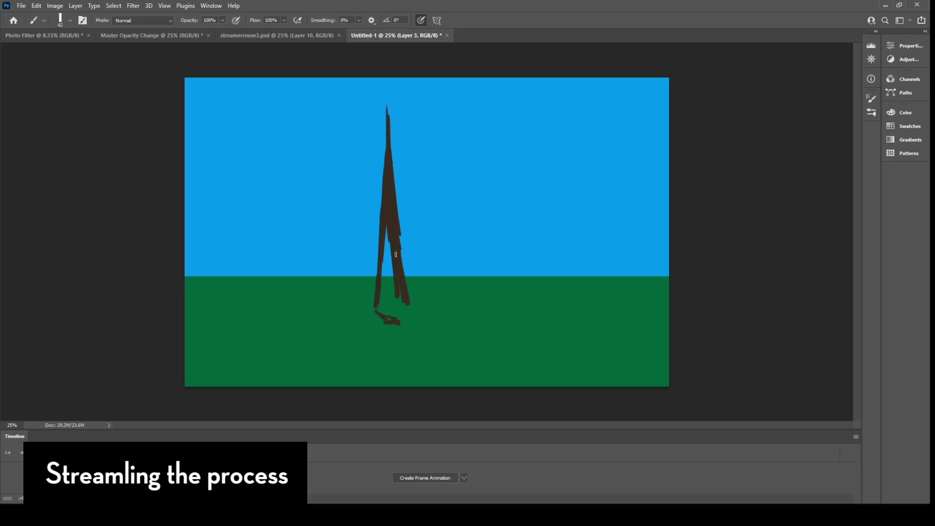
left_click_drag(390, 171, 385, 225)
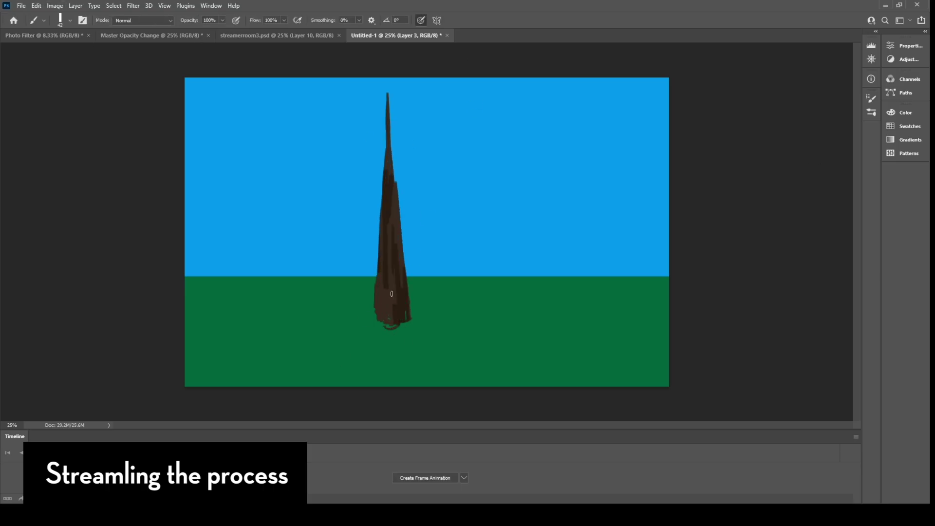
right_click(265, 286, "alt")
left_click_drag(390, 109, 422, 127)
left_click_drag(391, 111, 412, 146)
left_click_drag(401, 166, 475, 200)
left_click_drag(383, 165, 321, 207)
left_click_drag(404, 207, 487, 248)
left_click_drag(377, 224, 280, 251)
left_click_drag(414, 246, 507, 263)
Step: Shade the conifer's branches with darker green brush strokes
right_click(404, 185, "alt")
left_click_drag(395, 168, 413, 200)
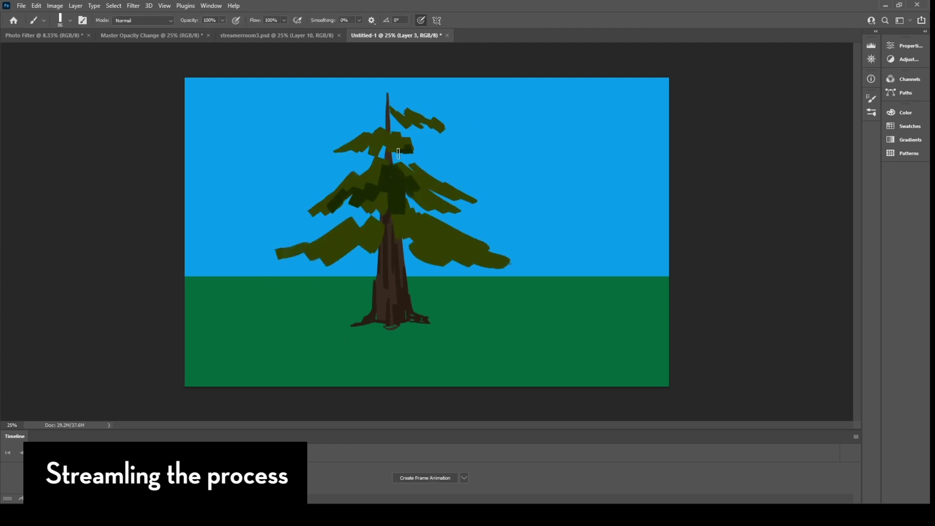
mouse_move(398, 154)
left_mouse_down()
mouse_move(453, 204)
mouse_move(341, 239)
left_mouse_up()
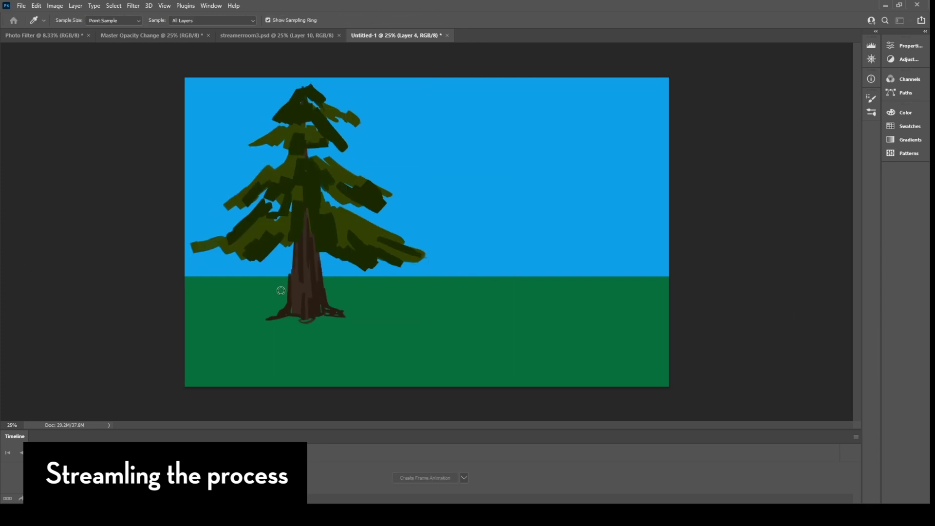
Step: Outline a curving path across the full width of the canvas and fill it with beige
mouse_move(668, 156)
left_mouse_down()
mouse_move(328, 161)
mouse_move(186, 181)
left_mouse_up()
left_click_drag(668, 233, 185, 294)
key("g")
left_click(390, 219)
Step: Paint muted purple edges and rounded cobblestone outlines along the beige path
key("b")
left_click_drag(498, 198, 668, 161)
left_click_drag(589, 187, 665, 163)
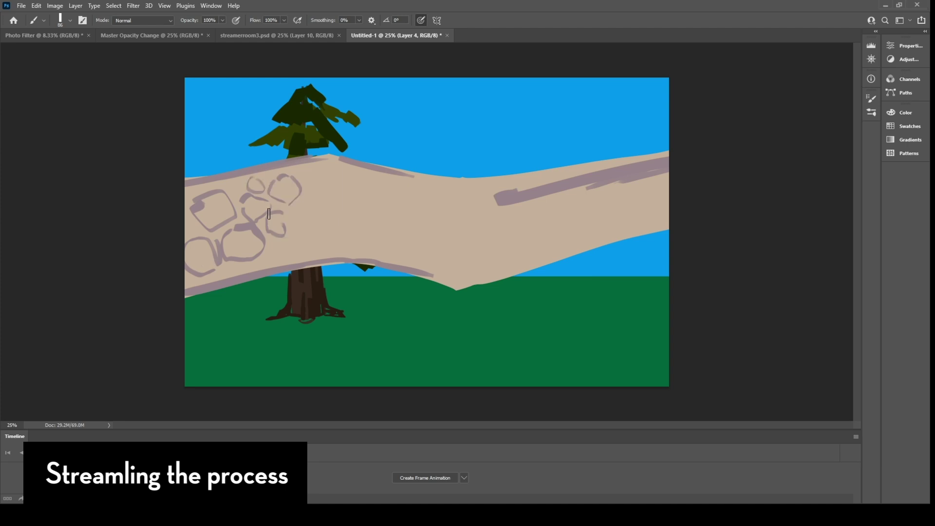
mouse_move(347, 181)
left_mouse_down()
mouse_move(364, 209)
mouse_move(429, 191)
mouse_move(357, 205)
mouse_move(557, 216)
mouse_move(462, 264)
left_mouse_up()
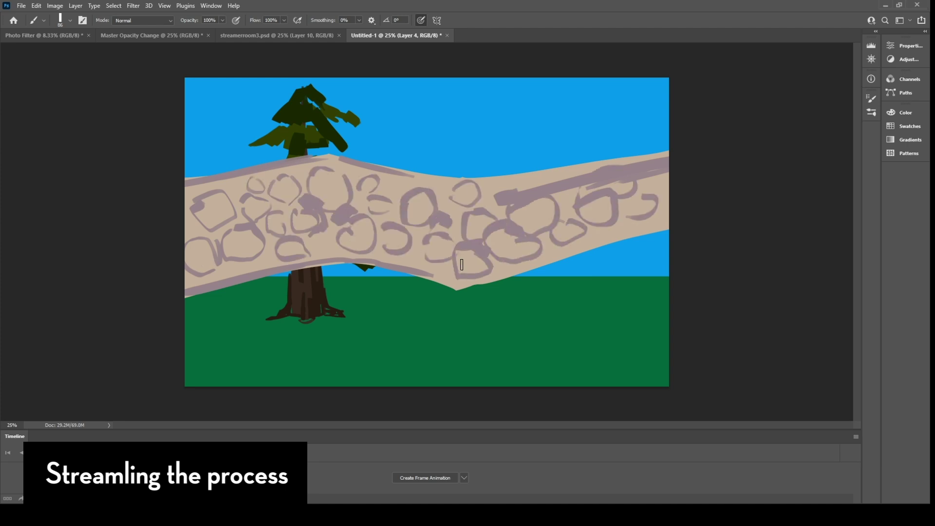
mouse_move(402, 211)
left_mouse_down()
mouse_move(411, 229)
mouse_move(634, 244)
left_mouse_up()
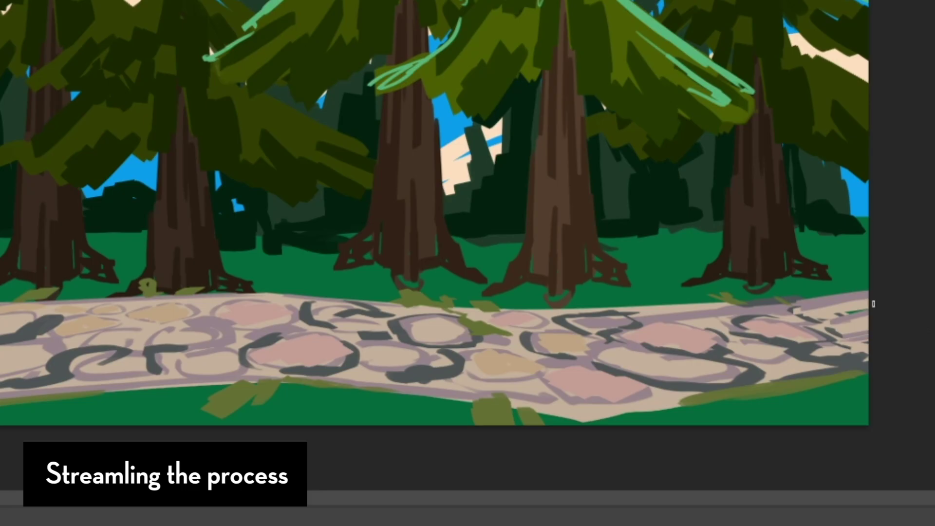
Step: Fill a diagonal freehand selection across the path and grass as a light beam and change its blending mode
mouse_move(894, 244)
left_mouse_down()
mouse_move(824, 278)
mouse_move(432, 353)
mouse_move(869, 320)
left_mouse_up()
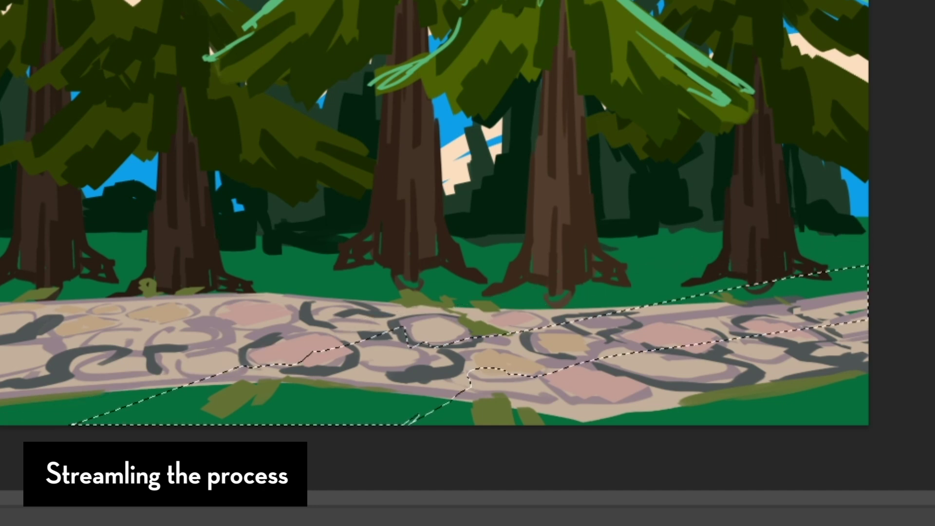
key("alt+BackSpace")
key("shift+plus")
key("shift+plus")
key("ctrl+d")
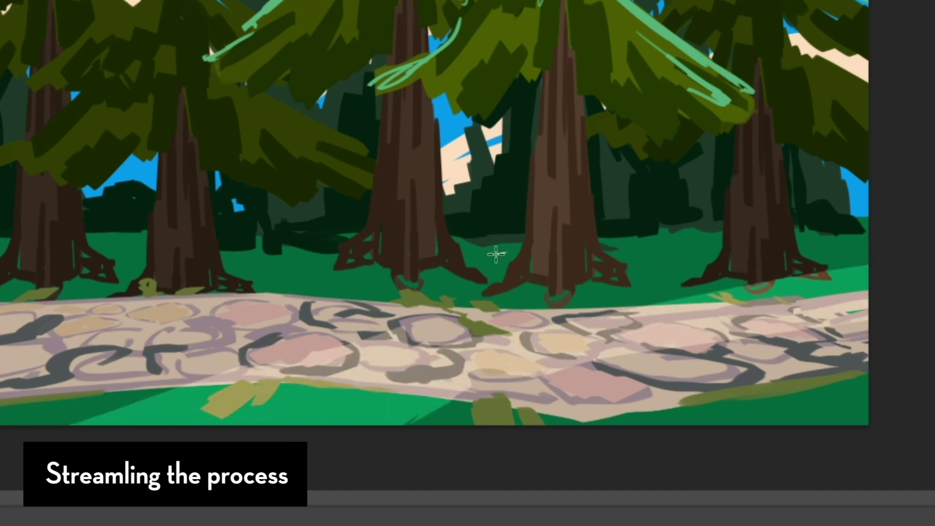
Step: Select small dappled patches on the grass and path and fill them with the light colour
left_click_drag(699, 248, 621, 291)
left_click_drag(863, 252, 840, 256)
mouse_move(117, 284)
left_mouse_down()
mouse_move(13, 354)
mouse_move(7, 374)
left_mouse_up()
left_click_drag(215, 334, 170, 343)
key("alt+BackSpace")
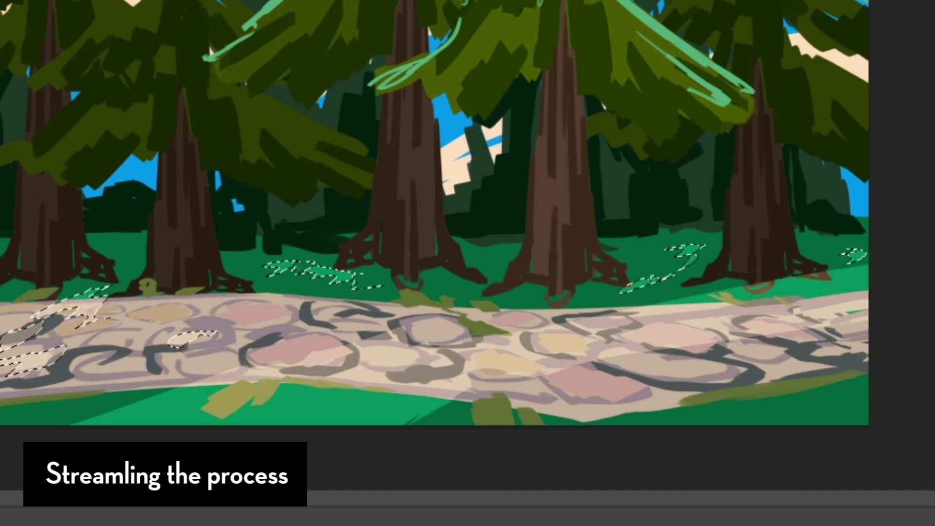
Step: Deselect the light patches, compare Normal, Screen and Overlay blending on the light layer, and set it to Color Dodge
key("ctrl+d")
key("shift+alt+n")
key("shift+alt+s")
key("shift+alt+o")
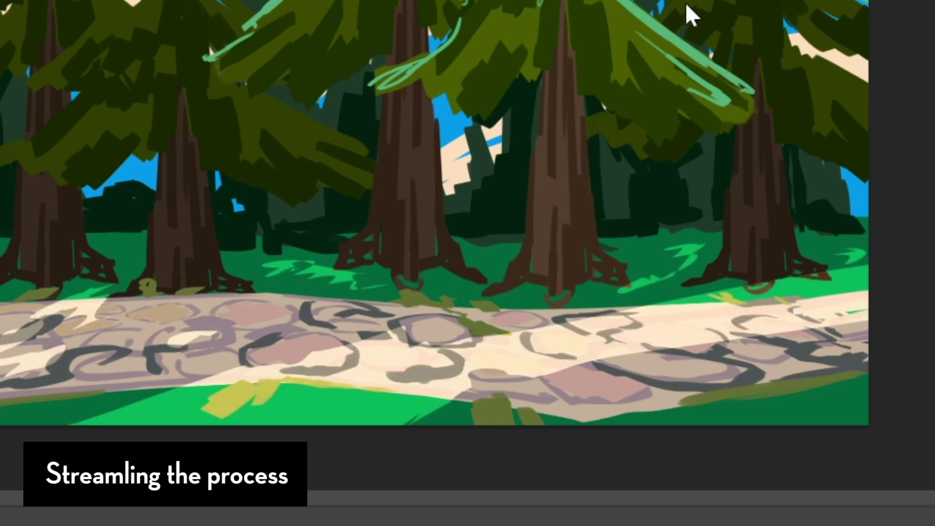
key("shift+alt+d")
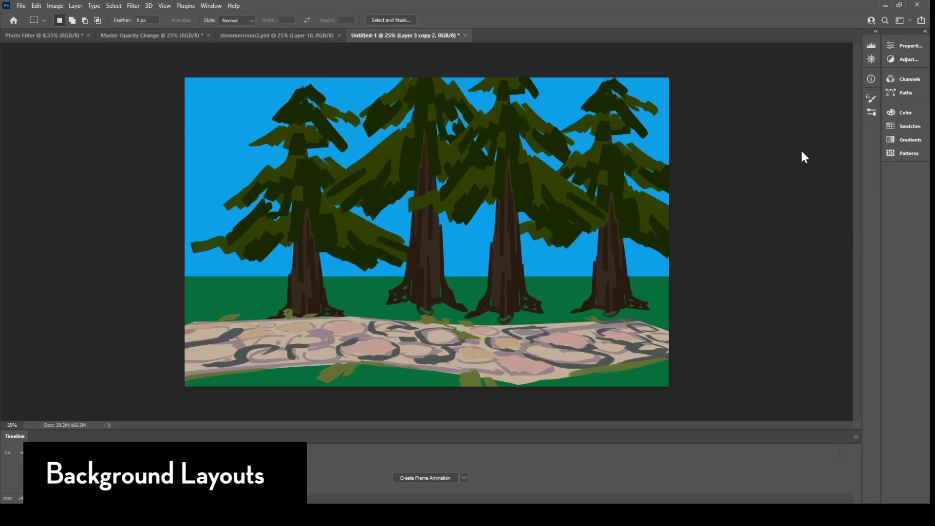
Step: Place a copy of the tree at the forest's left edge and paint dark silhouetted trees behind the row
mouse_move(492, 233)
left_mouse_down()
mouse_move(322, 232)
mouse_move(339, 225)
mouse_move(332, 232)
left_mouse_up()
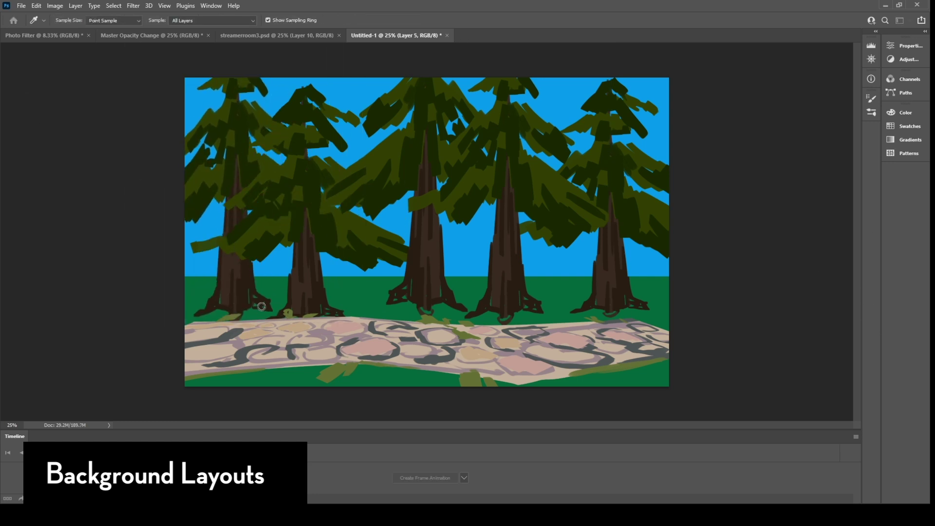
key("b")
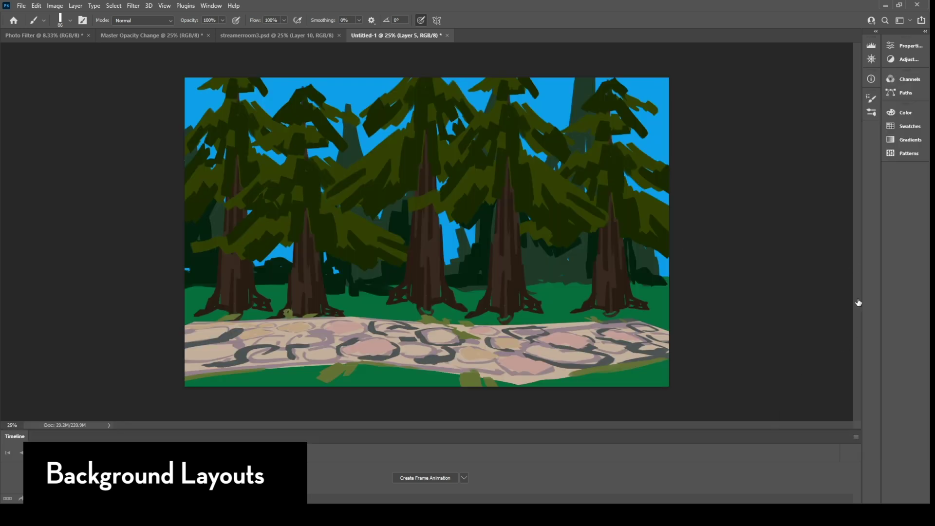
Step: Brighten the two central trees with an image adjustment so they stand out from the rest of the forest
left_click(179, 27)
left_click(55, 6)
left_click(179, 27)
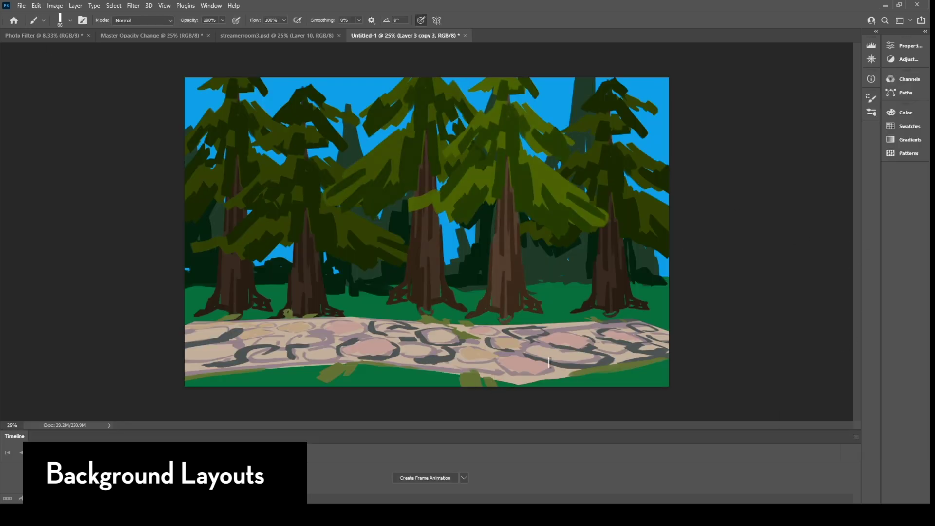
key("b")
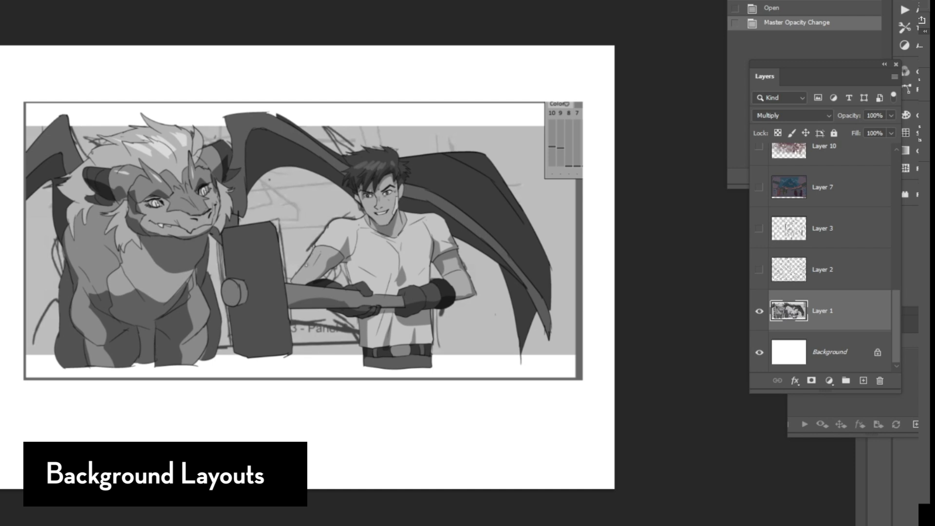
Step: Lower the opacity of the grey character sketch on Layer 1 to 22% and show Layer 2 above it
left_click(891, 116)
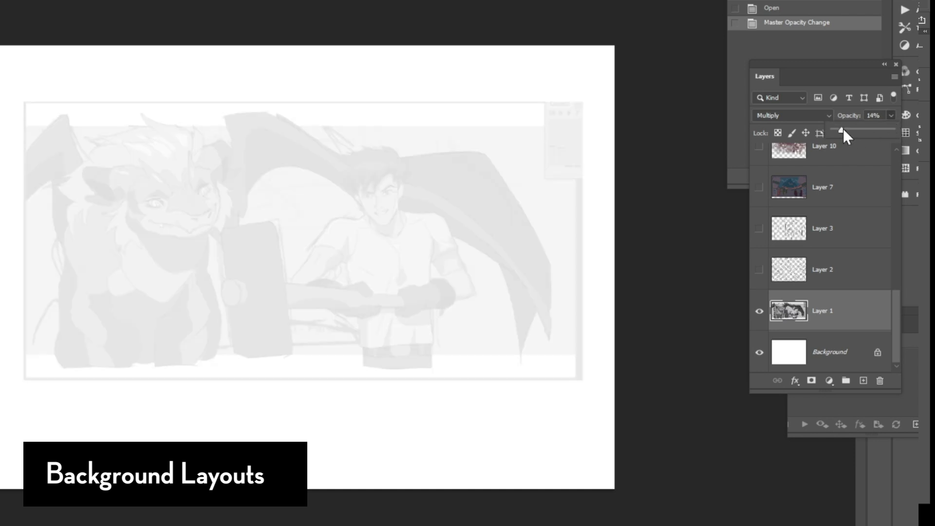
left_click_drag(844, 128, 847, 128)
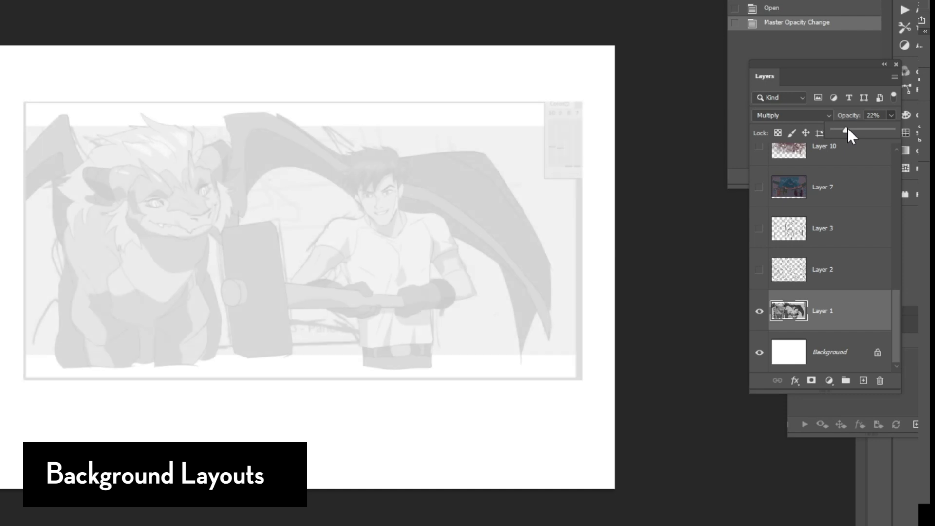
left_click(759, 271)
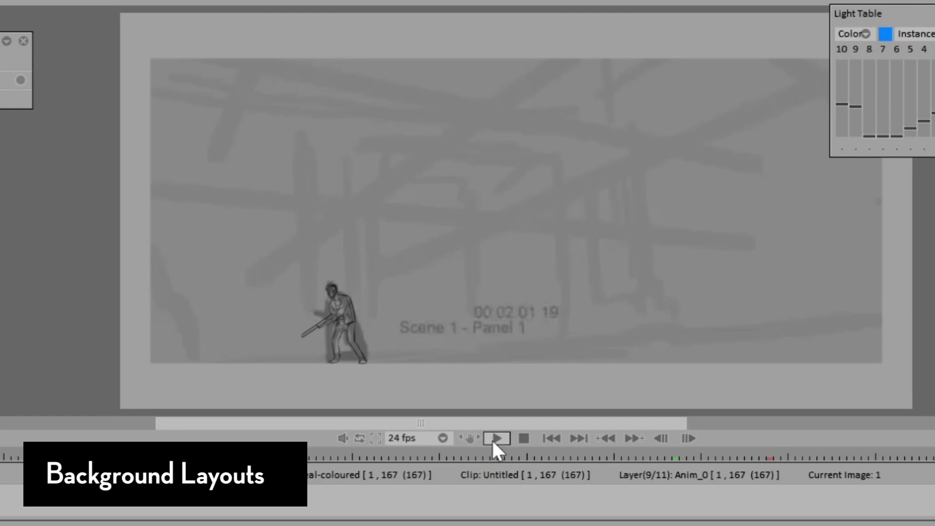
Step: Switch to the TVPaint animation of the man with the rifle, play it back and stop playback
left_click(494, 440)
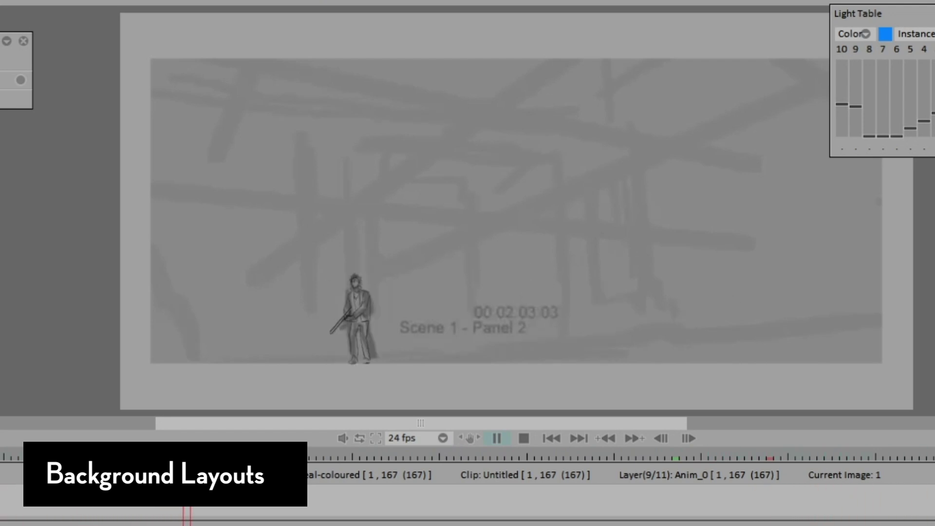
key("space")
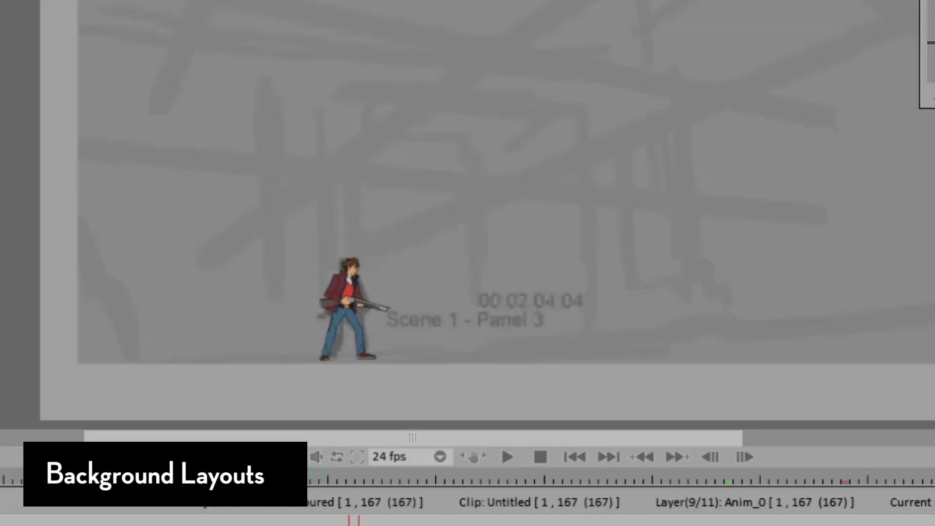
Step: Play back the animation of the man with the rifle over the rough background layout
left_click(508, 459)
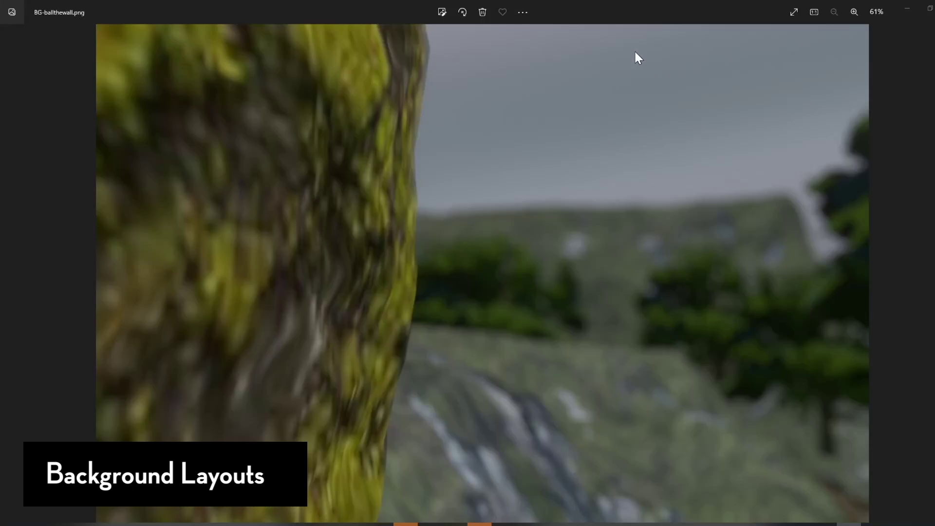
Step: Switch to the image viewer and browse the background renders from BG-ballthewall.png through to BG-valleyfarbg.png
key("Right")
key("Right")
key("Right")
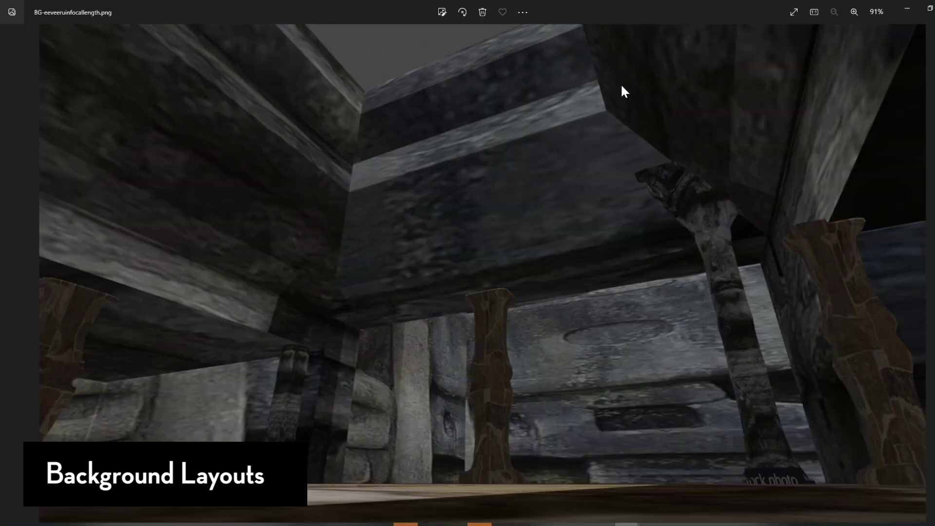
key("Right")
key("Right")
key("Right")
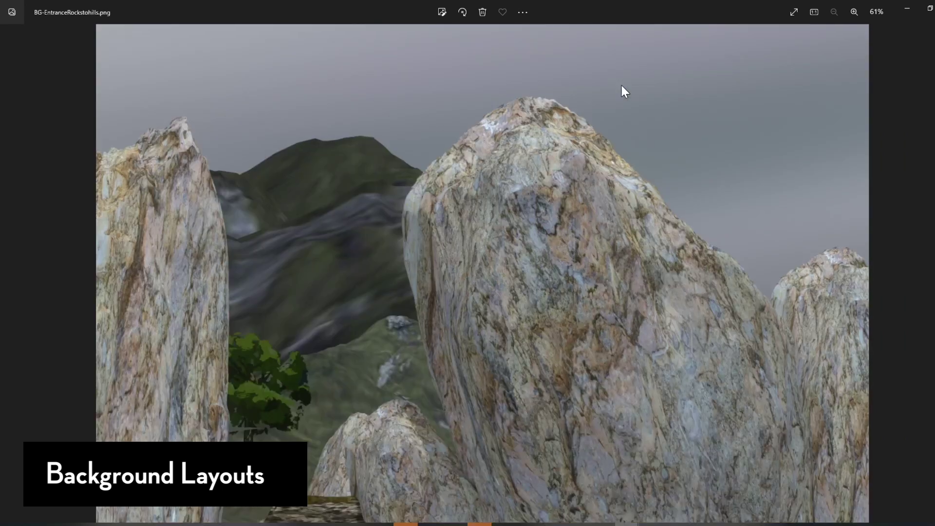
key("Right")
key("Right")
key("Right")
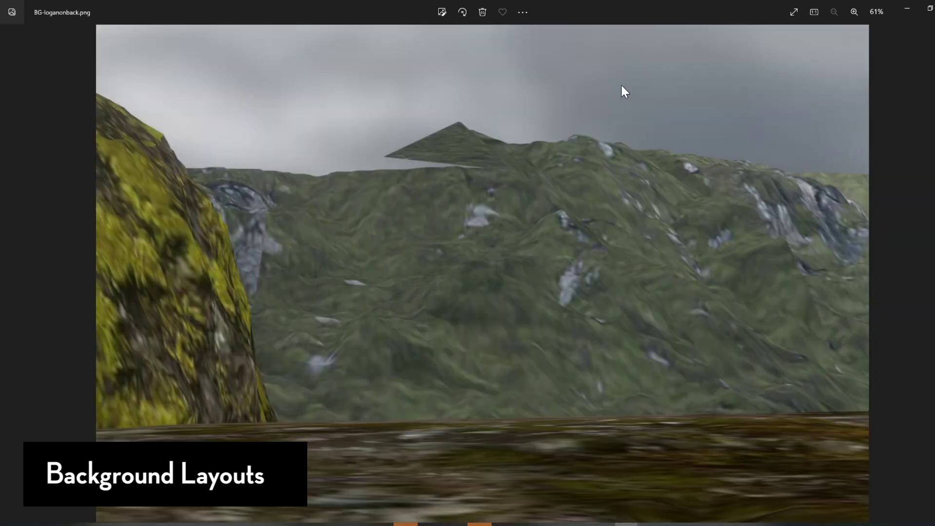
key("Right")
key("Right")
key("Right")
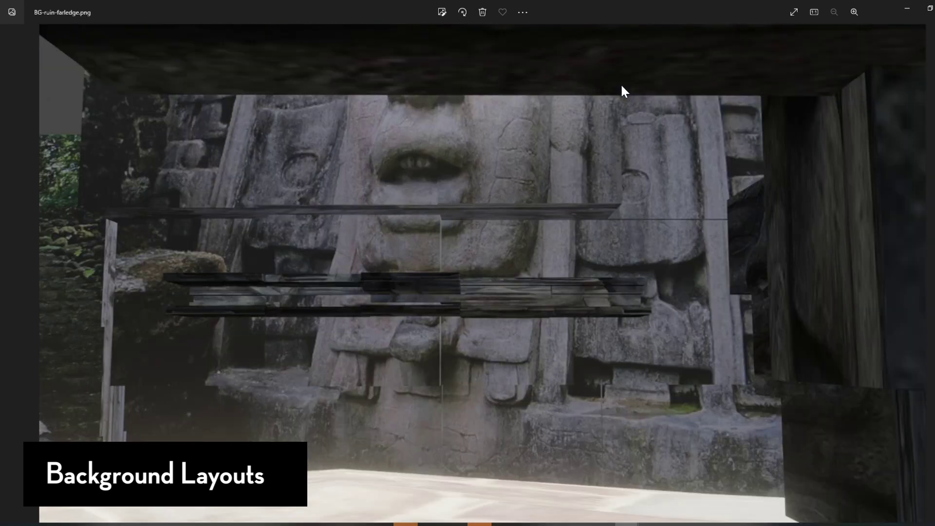
key("Right")
key("Right")
key("Right")
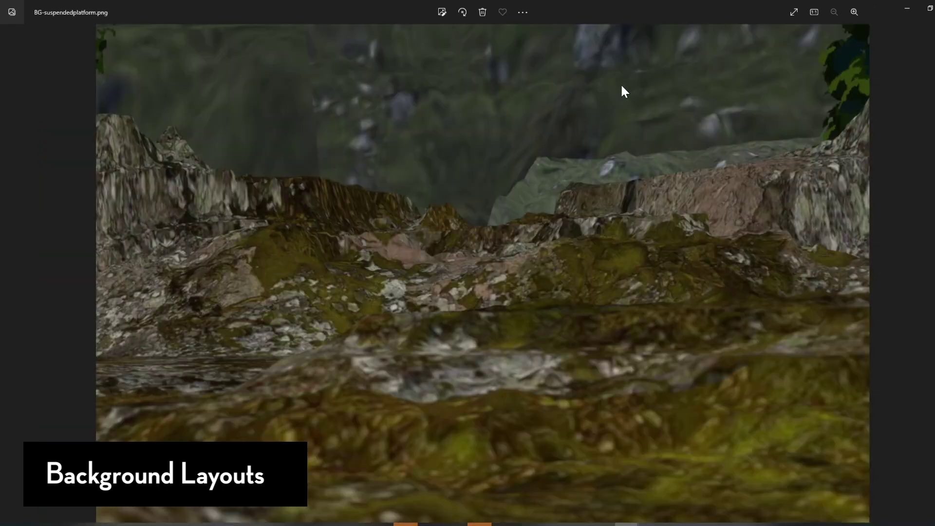
key("Right")
key("Right")
key("Right")
key("Right")
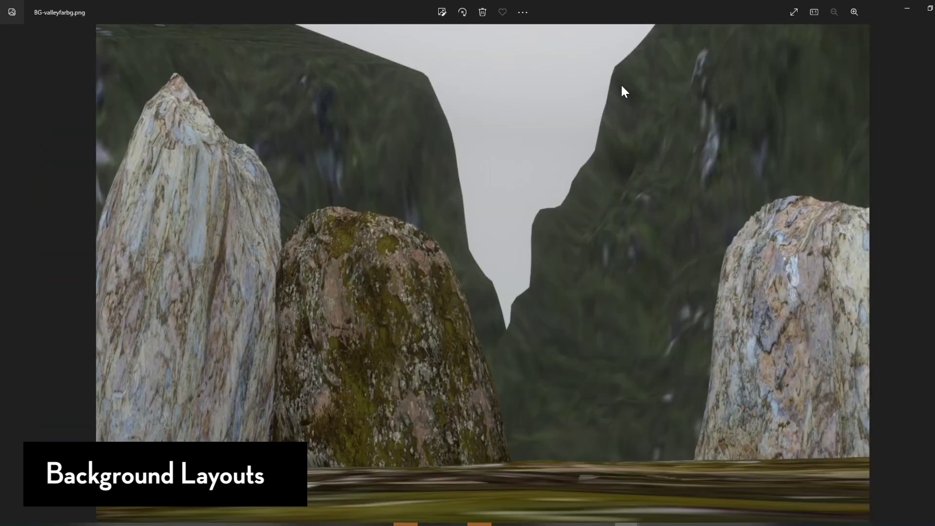
key("Right")
key("Right")
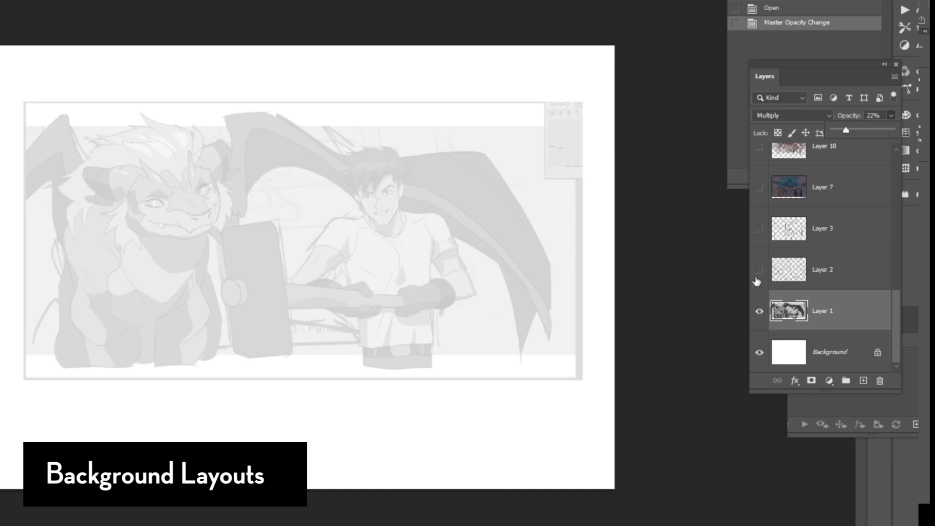
Step: In the Photoshop character layout, show the perspective grid on Layer 2 and the building sketch on Layer 3, raising Layer 3's opacity to 100%
left_click(758, 271)
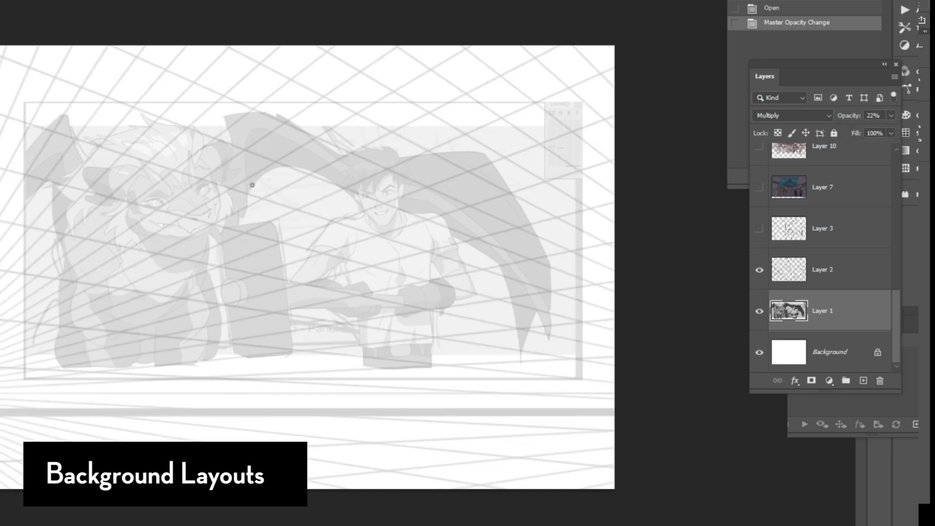
left_click(758, 233)
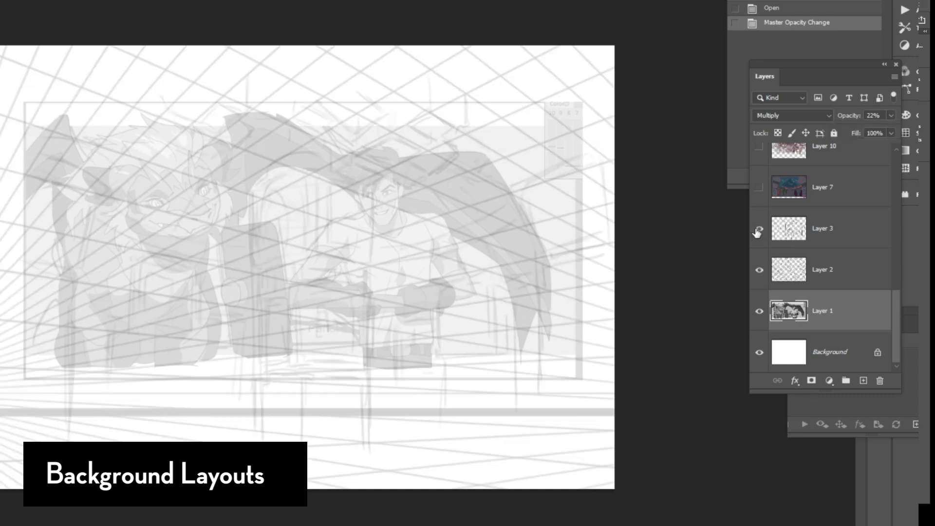
left_click(799, 232)
left_click(892, 115)
left_click_drag(842, 130, 899, 128)
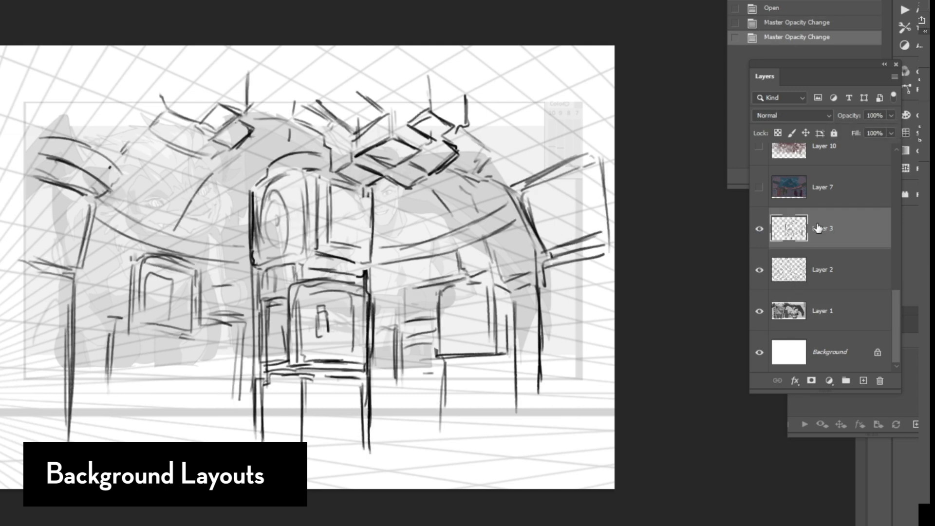
Step: Fade the rough building sketch on Layer 3 to 8% opacity
scroll(809, 282, "up", 2)
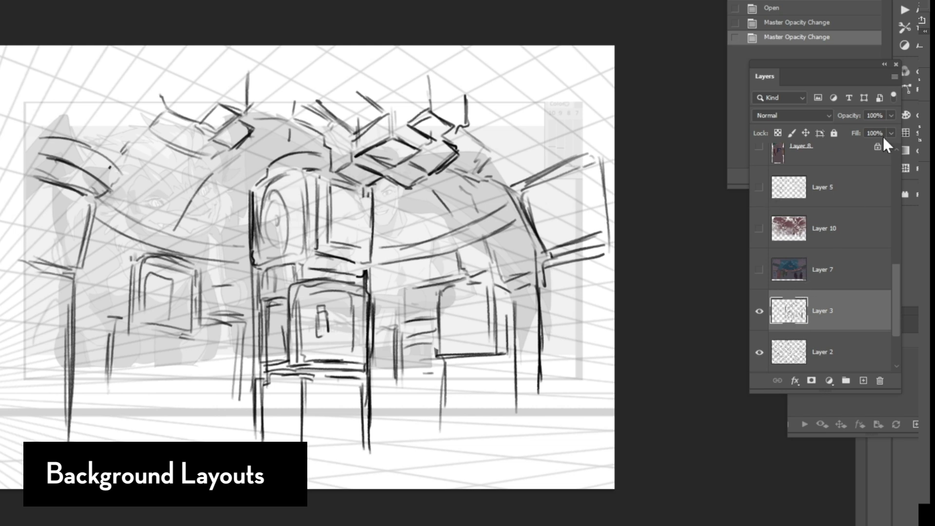
left_click(892, 116)
left_click_drag(838, 132, 840, 132)
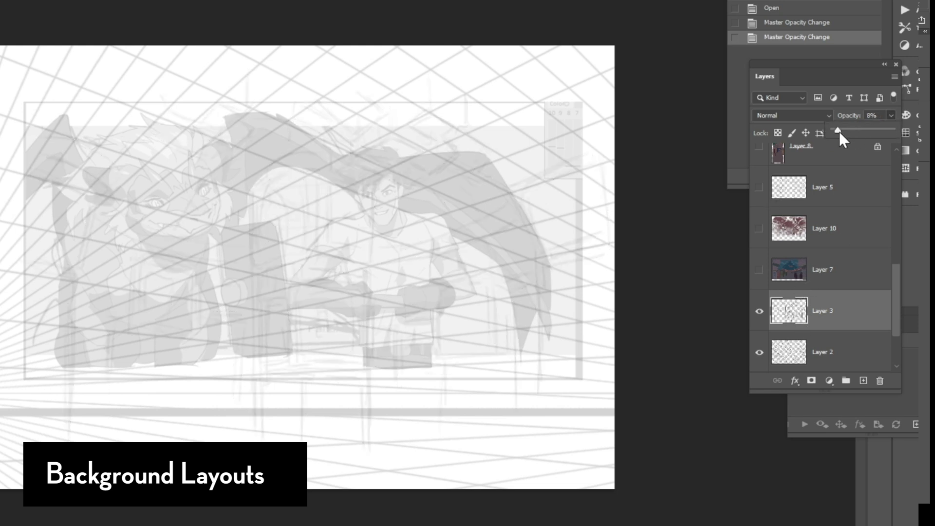
Step: Show the refined building sketch on Layer 5 and set its opacity to 100%
left_click(767, 189)
left_click(823, 192)
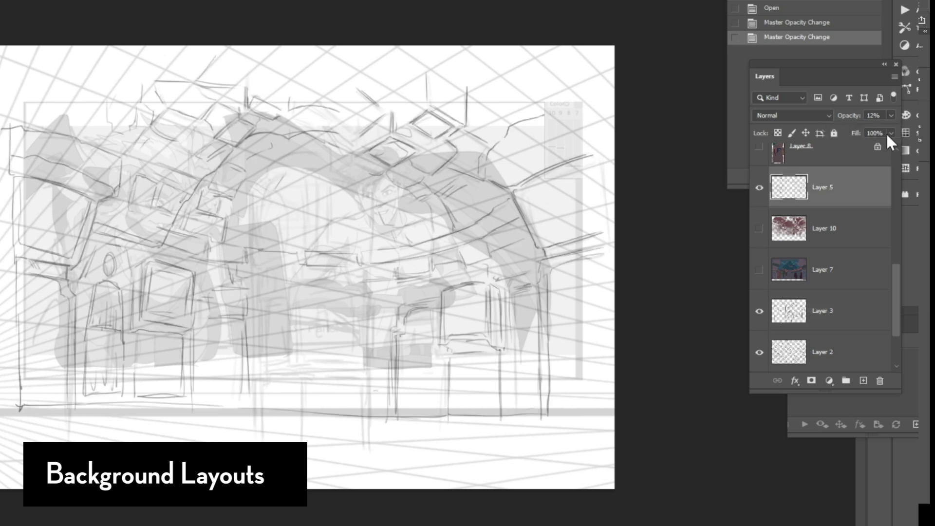
left_click(891, 116)
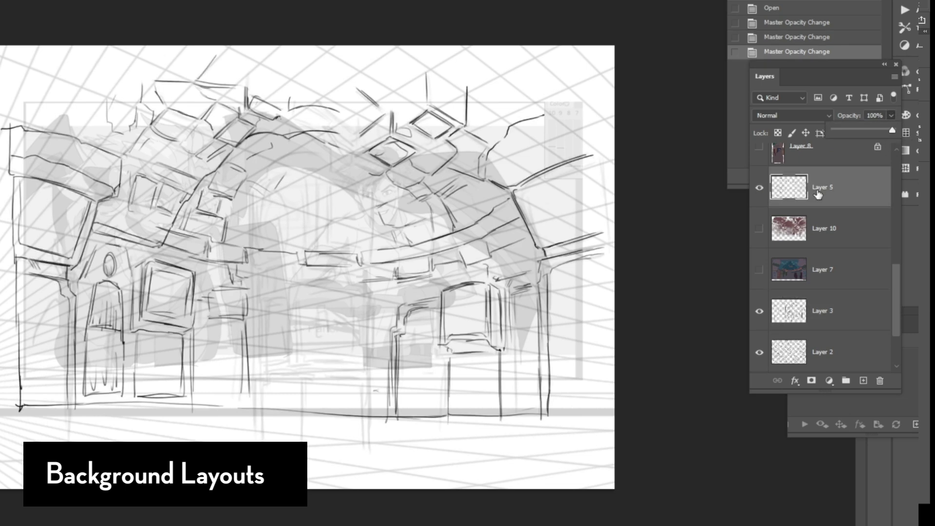
left_click(822, 195)
Step: Hide the character sketch on Layer 1 and show the central pillar drawing on Layer 4
scroll(826, 200, "down", 2)
left_click(761, 311)
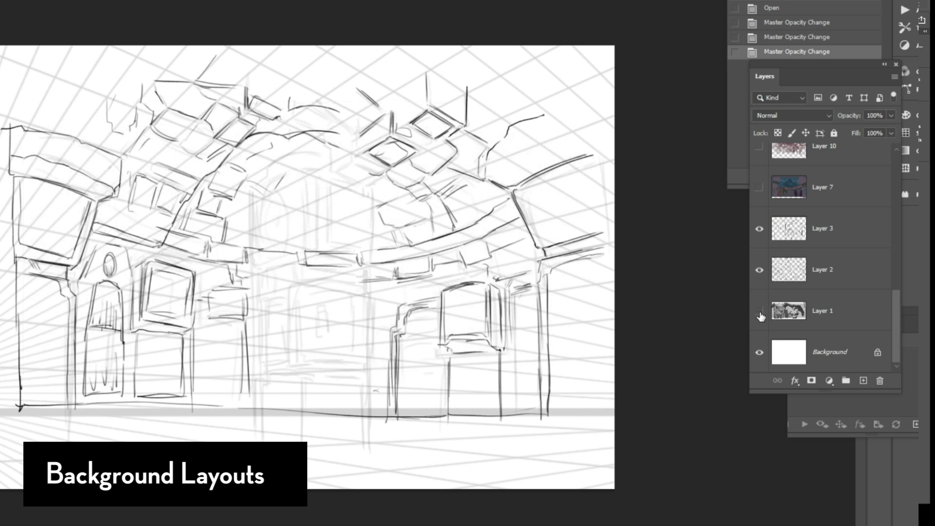
scroll(832, 296, "up", 5)
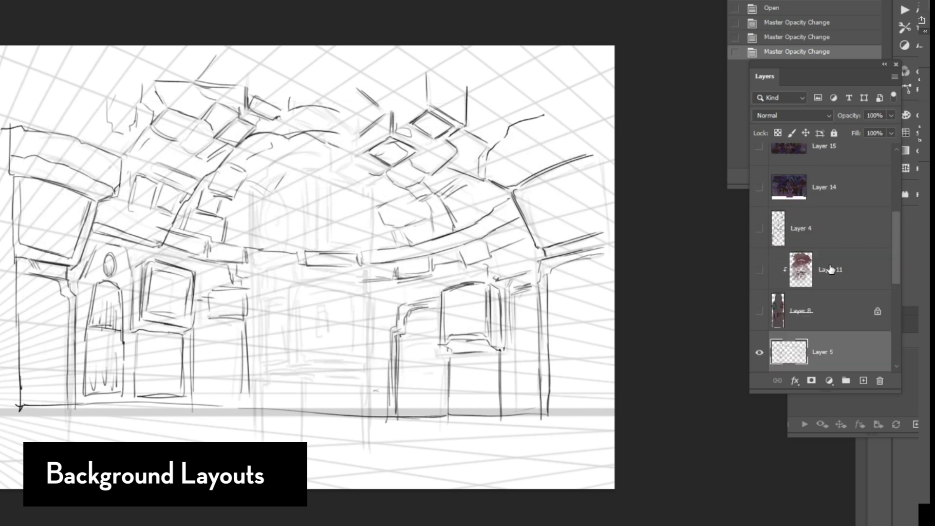
left_click(761, 229)
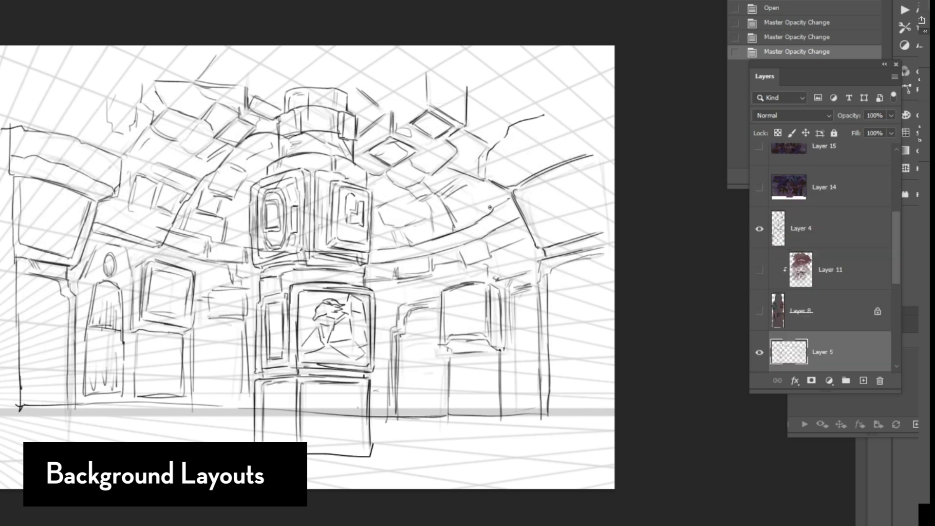
scroll(813, 287, "down", 5)
scroll(788, 238, "up", 1)
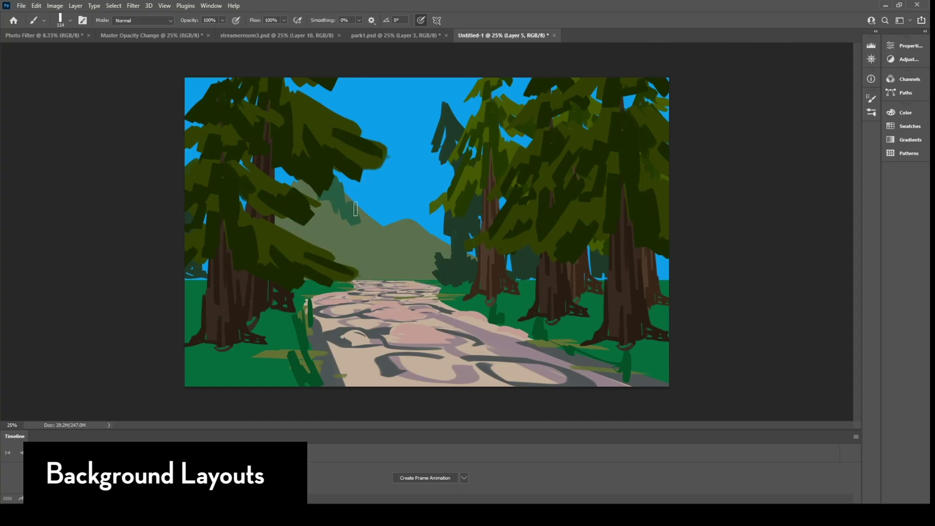
Step: In the forest path painting, brush dark green foliage patches across the distant mountains
mouse_move(361, 209)
left_mouse_down()
mouse_move(414, 218)
mouse_move(460, 259)
mouse_move(417, 255)
mouse_move(447, 270)
left_mouse_up()
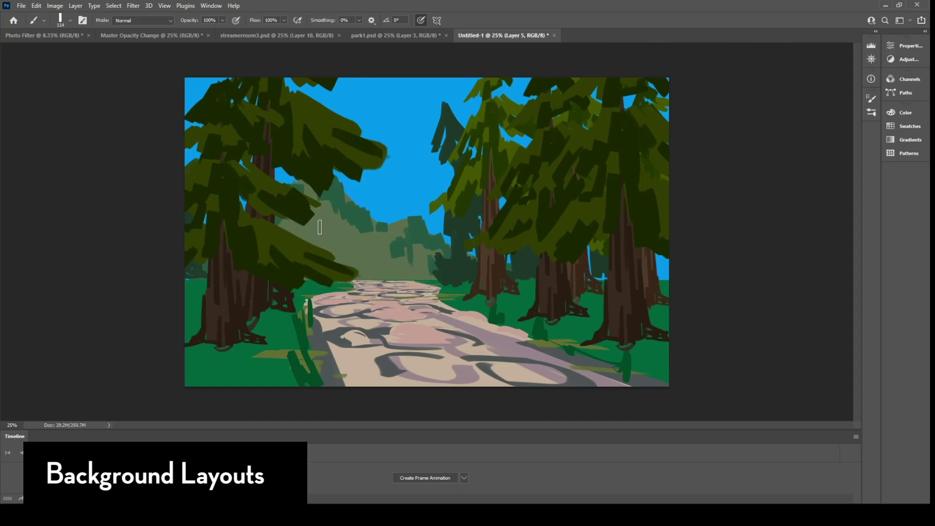
mouse_move(320, 227)
left_mouse_down()
mouse_move(328, 240)
mouse_move(366, 230)
left_mouse_up()
mouse_move(375, 240)
left_mouse_down()
mouse_move(389, 247)
mouse_move(377, 274)
left_mouse_up()
Step: Add a new layer, glance at park1.psd, and brush over the foliage of the trees right of the forest path
left_click(881, 354)
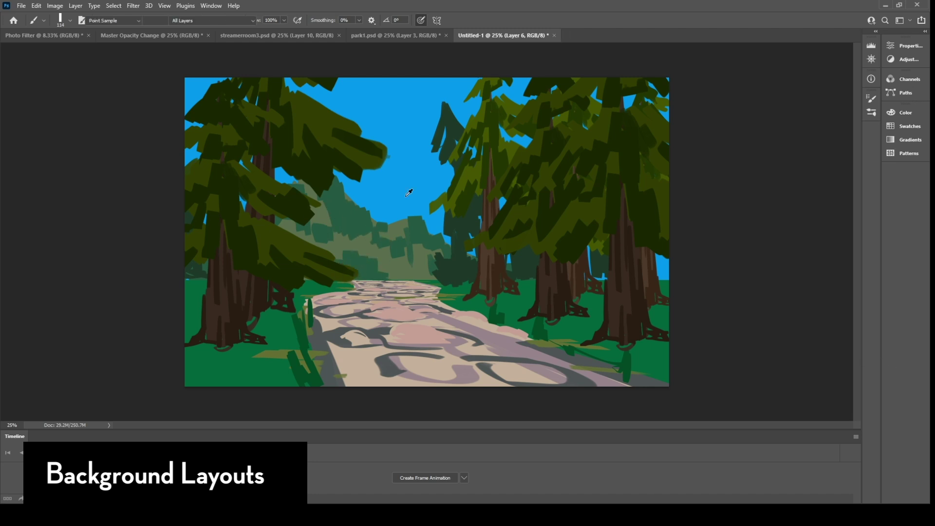
left_click(392, 35)
left_click(502, 35)
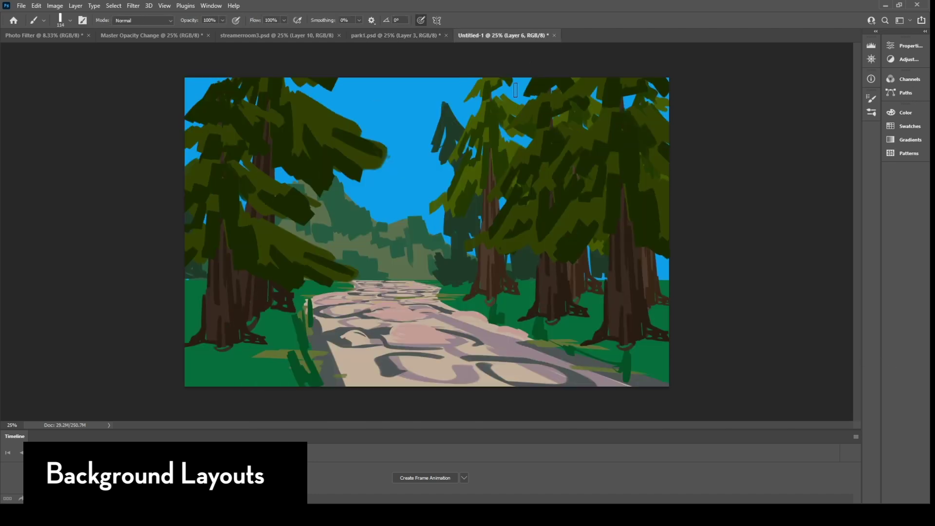
mouse_move(516, 90)
left_mouse_down()
mouse_move(456, 138)
mouse_move(407, 152)
mouse_move(402, 179)
mouse_move(441, 194)
mouse_move(400, 226)
mouse_move(414, 228)
mouse_move(549, 138)
mouse_move(603, 201)
left_mouse_up()
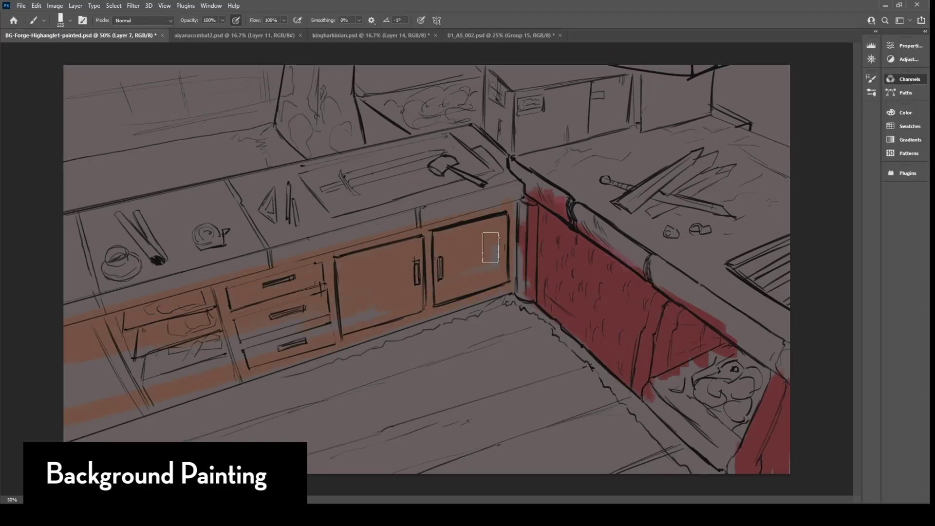
Step: In BG-Forge-Highangle1-painted.psd, fill in the cabinets and floor, and dab varied brick tones onto the red counter base with a smaller brush
mouse_move(490, 248)
left_mouse_down()
mouse_move(443, 112)
mouse_move(547, 328)
mouse_move(438, 414)
left_mouse_up()
key("bracketleft")
key("bracketleft")
key("bracketleft")
key("bracketleft")
key("bracketleft")
left_click_drag(585, 273, 554, 295)
left_click_drag(615, 280, 624, 321)
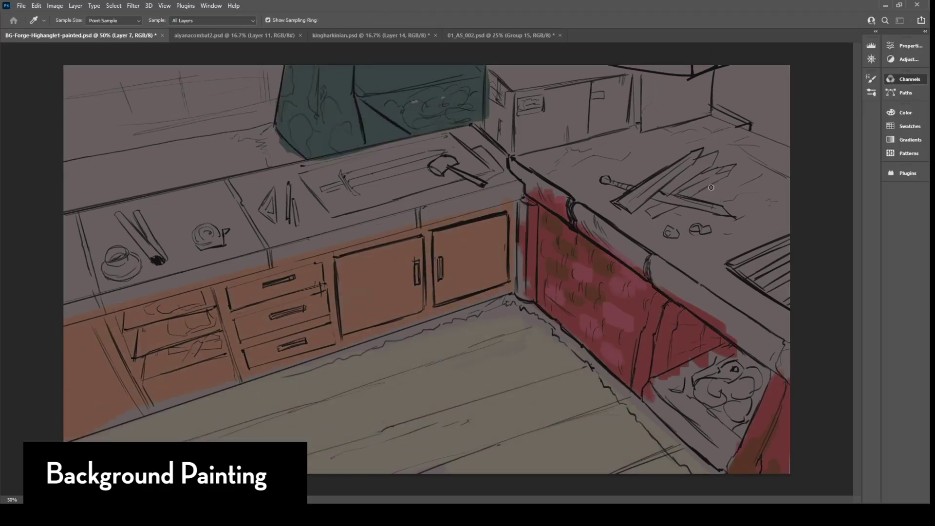
Step: Paint the cabinet doors and drawer fronts red, and touch up the brick pillar at the end of the stone counter
mouse_move(348, 261)
left_mouse_down()
mouse_move(497, 267)
mouse_move(320, 328)
left_mouse_up()
key("Tab")
key("Tab")
left_click_drag(773, 419, 738, 465)
Step: Paint the ragged border around the floor yellow with a smaller brush
key("bracketleft")
key("bracketleft")
key("bracketleft")
key("bracketleft")
key("bracketleft")
key("bracketleft")
left_click_drag(536, 307, 707, 470)
mouse_move(531, 309)
left_mouse_down()
mouse_move(511, 298)
mouse_move(93, 439)
left_mouse_up()
key("Tab")
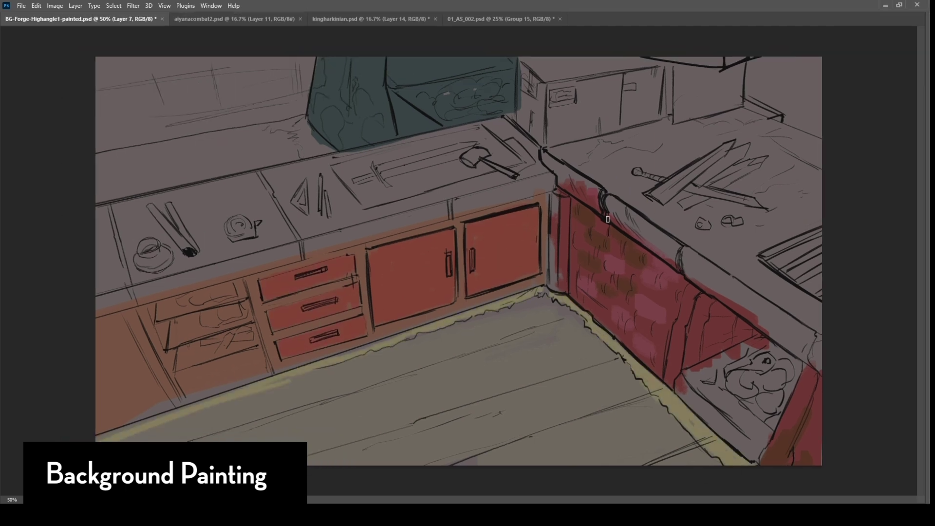
key("Tab")
key("u")
left_click_drag(251, 229, 427, 306)
key("ctrl+z")
Step: Paint the wooden countertop above the cabinets reddish-brown with an enlarged brush
key("b")
key("bracketright")
key("bracketright")
key("bracketright")
key("bracketright")
key("bracketright")
key("bracketright")
key("bracketright")
key("bracketright")
key("bracketright")
mouse_move(480, 136)
left_mouse_down()
mouse_move(341, 219)
mouse_move(53, 221)
left_mouse_up()
key("Tab")
Step: Paint the top and front edge of the stone counter pale green
left_click_drag(519, 151, 711, 120)
left_click_drag(656, 273, 779, 360)
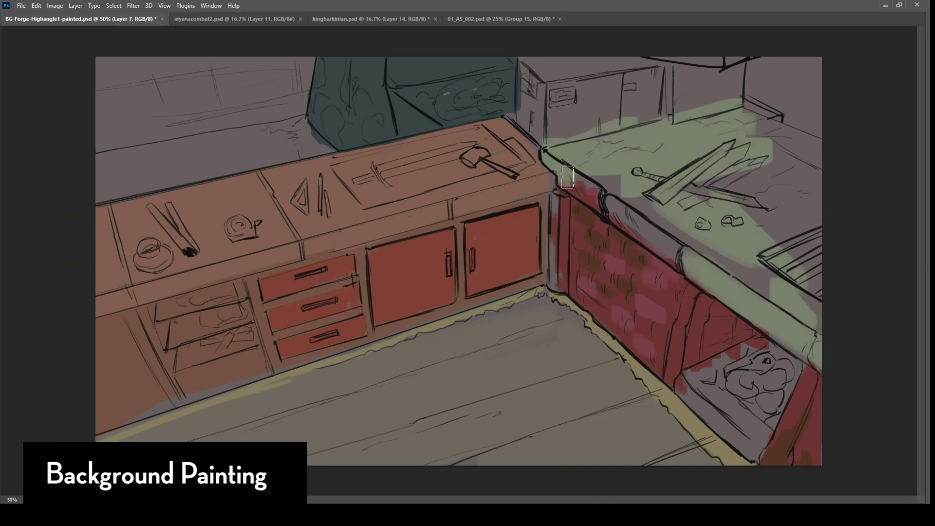
left_click_drag(575, 205, 780, 287)
key("Tab")
Step: Shade the inner side of the open shelf cabinet a darker brown with a smaller brush
key("bracketleft")
key("bracketleft")
key("bracketleft")
key("bracketleft")
key("bracketleft")
key("bracketleft")
left_click_drag(116, 317, 146, 409)
key("Tab")
key("Tab")
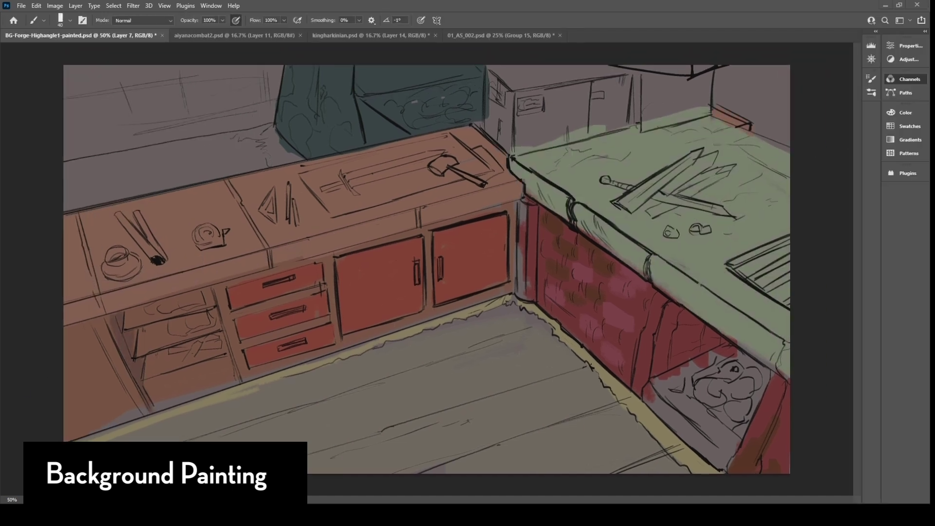
Step: Paint the boxes on the stone counter orange and the surface behind the wooden countertop dark brown
key("Tab")
left_click_drag(678, 68, 731, 110)
left_click_drag(536, 66, 653, 122)
left_click_drag(541, 100, 565, 136)
mouse_move(298, 124)
left_mouse_down()
mouse_move(321, 151)
mouse_move(100, 171)
left_mouse_up()
left_click_drag(100, 195, 234, 163)
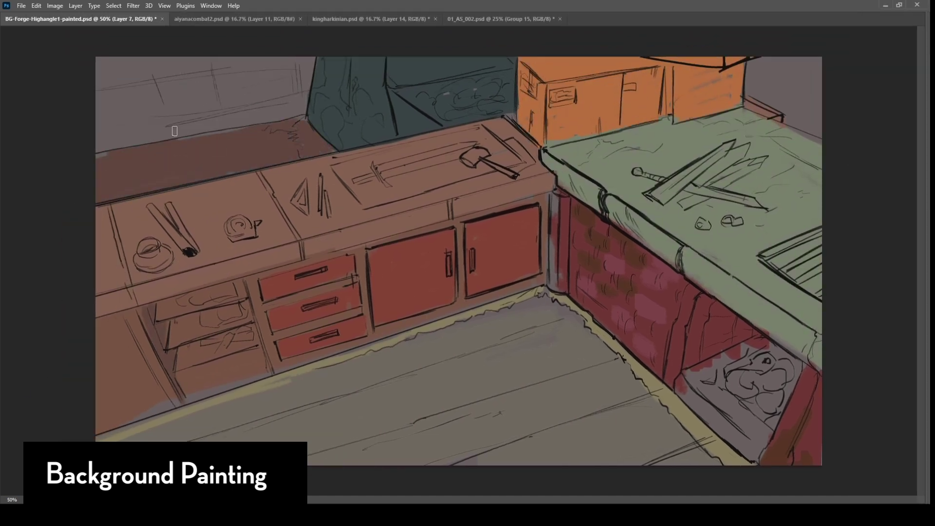
Step: Paint both visible back wall sections a muted red
key("Tab")
mouse_move(146, 77)
left_mouse_down()
mouse_move(156, 100)
mouse_move(98, 77)
mouse_move(162, 94)
mouse_move(157, 126)
left_mouse_up()
key("Tab")
left_click_drag(764, 68, 804, 117)
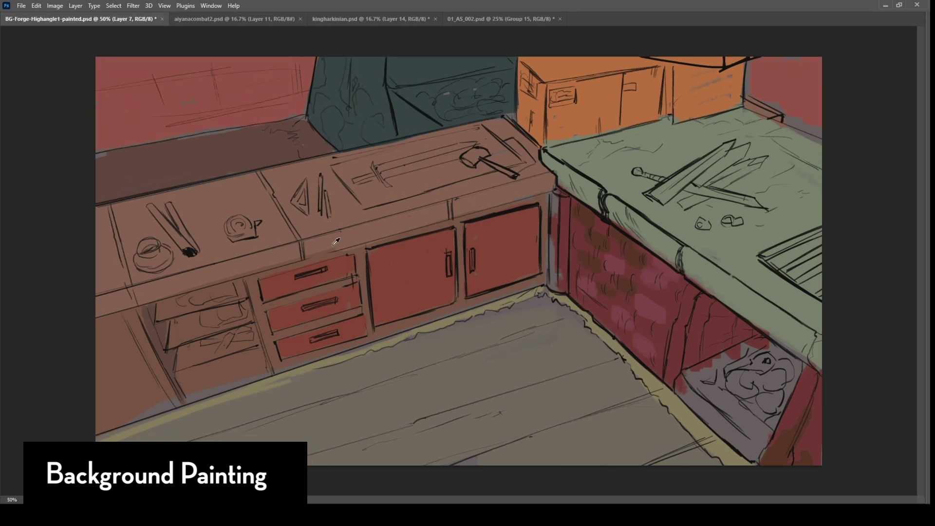
Step: Paint the rectangular panel under the hammer on the wooden countertop blue
key("Tab")
left_click_drag(351, 169, 506, 149)
left_click_drag(365, 198, 487, 168)
key("Tab")
Step: Paint the labels on the orange boxes grey-green and brush light marks onto the box front
left_click_drag(524, 83, 535, 93)
left_click_drag(553, 99, 574, 95)
left_click_drag(626, 88, 635, 86)
left_click_drag(692, 93, 731, 80)
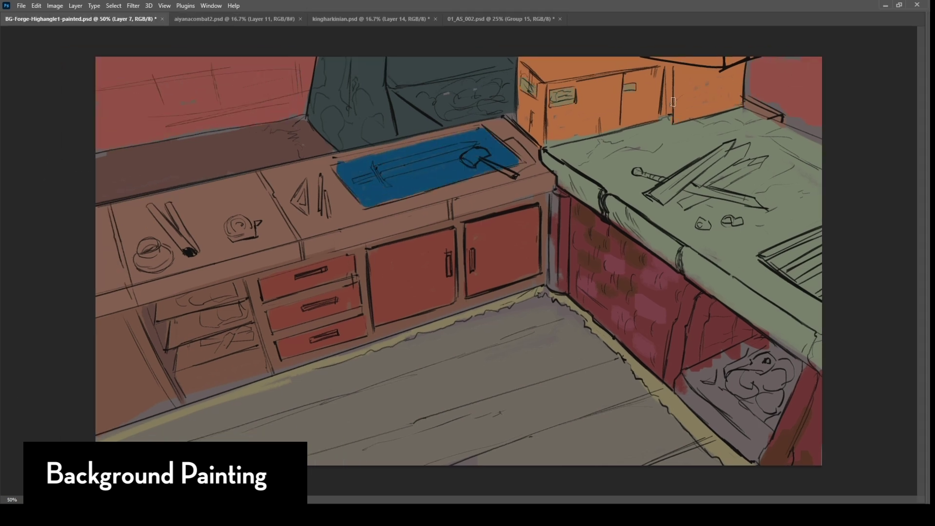
Step: Paint the set square lying on the wooden countertop yellow
key("Tab")
left_click_drag(263, 195, 273, 217)
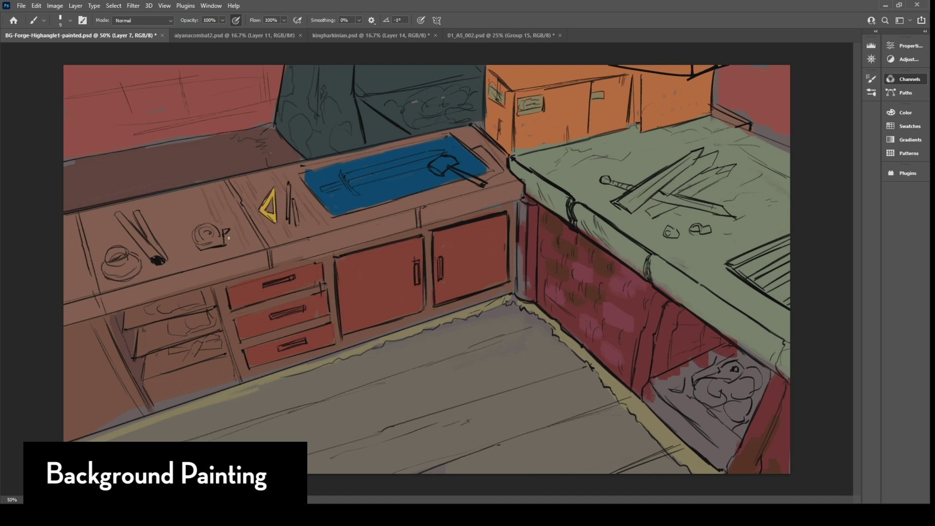
key("Tab")
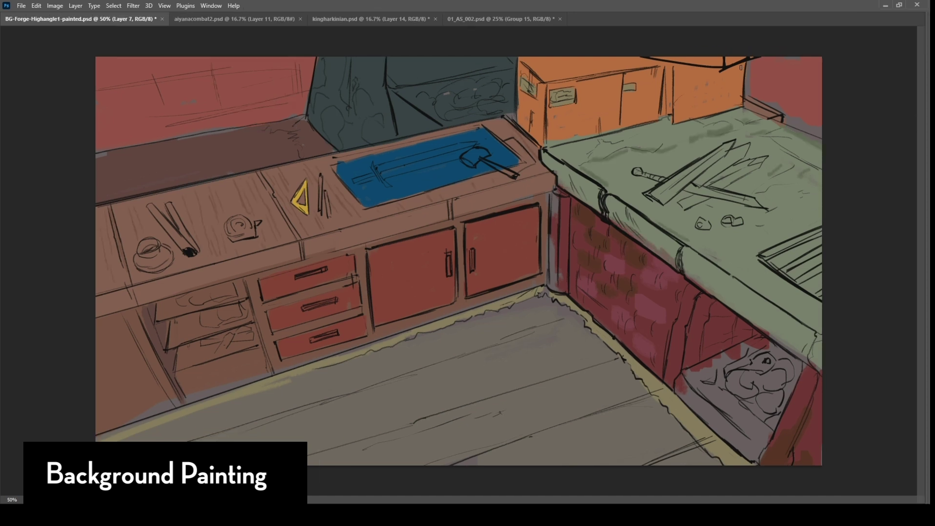
key("Tab")
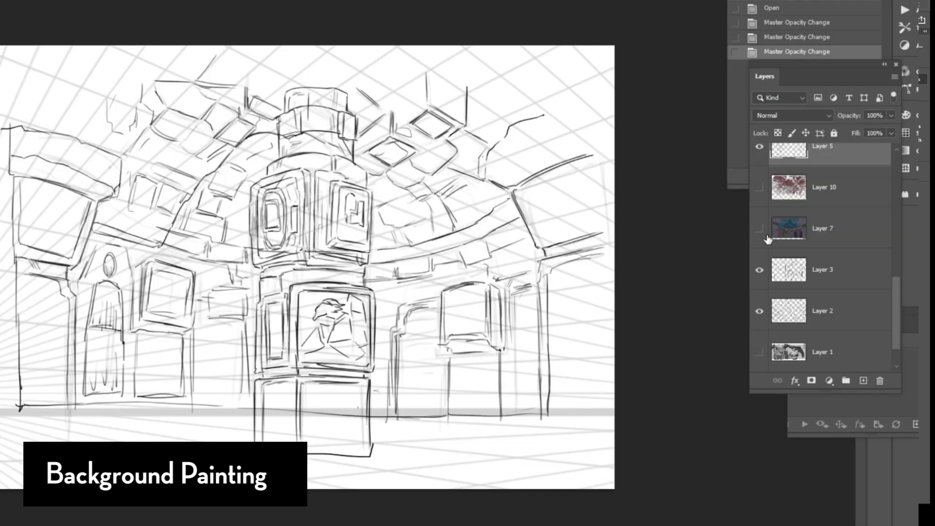
Step: In the domed hall layout, show the background colours on Layer 7 and the painted central pillar on Layer 8
left_click(761, 235)
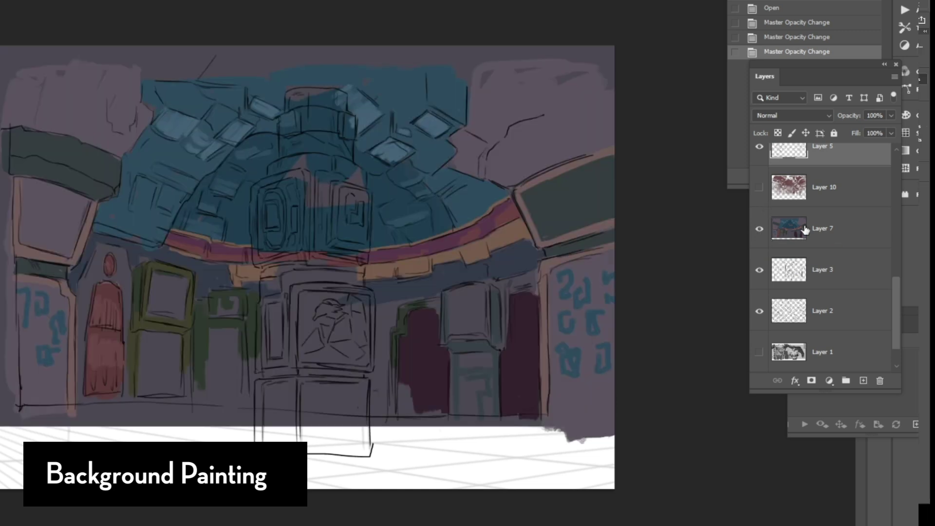
scroll(795, 226, "up", 3)
left_click(759, 229)
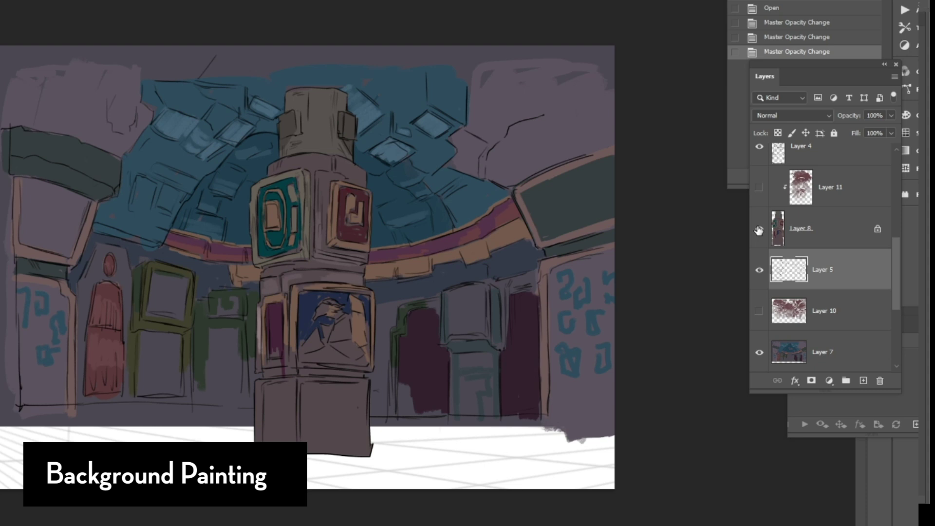
Step: Show the multiplied shadow shading on Layer 10 and the clipped pillar shading on Layer 11 of the domed hall
scroll(760, 231, "up", 3)
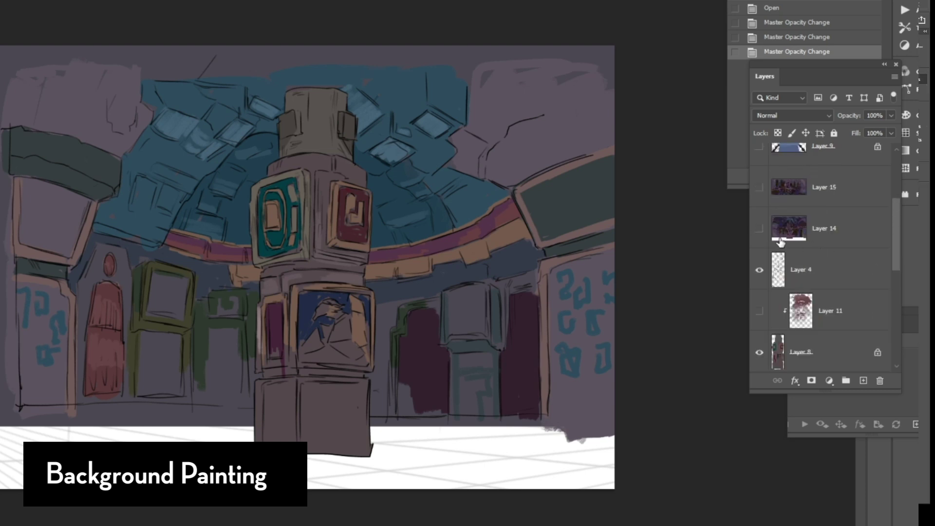
scroll(780, 243, "down", 5)
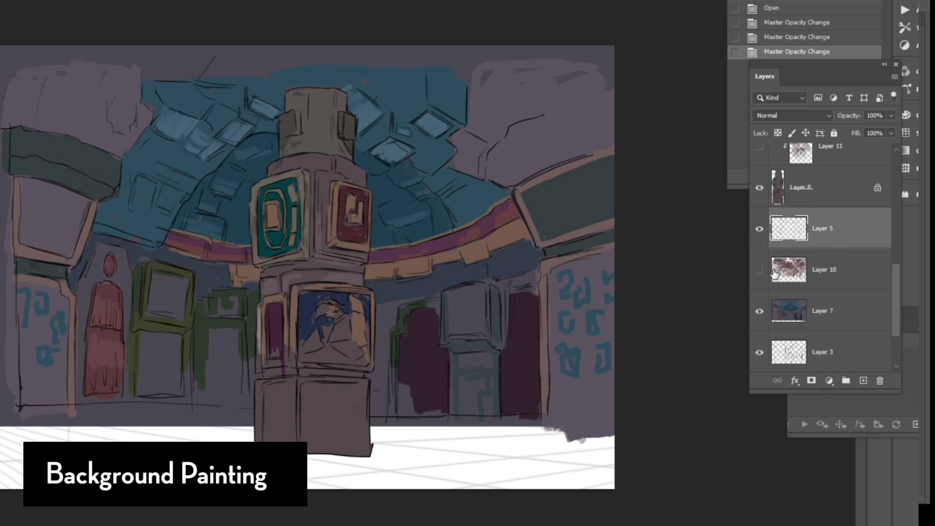
left_click(775, 233)
left_click(759, 228)
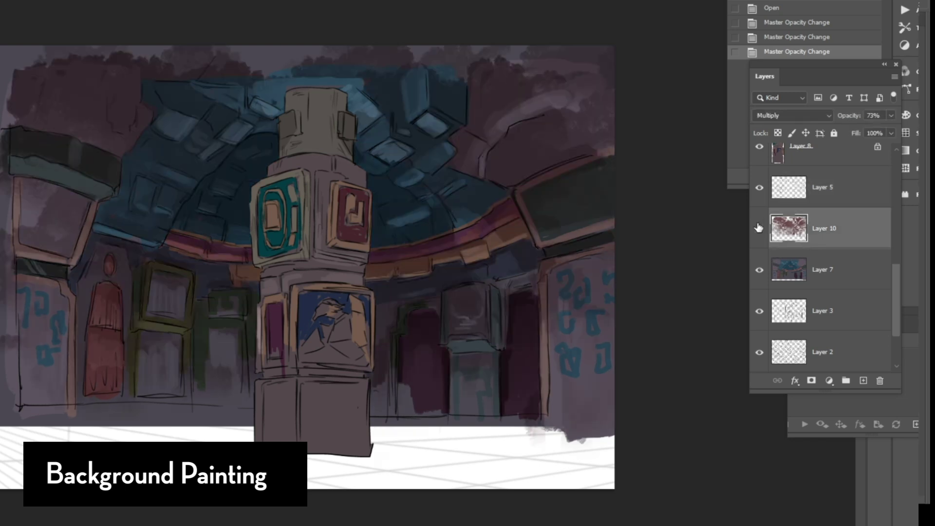
scroll(760, 229, "up", 3)
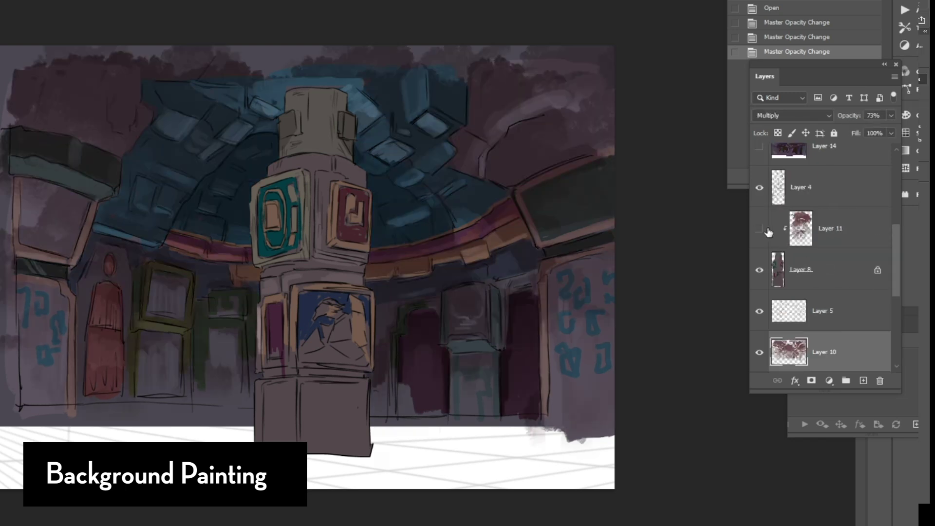
left_click(763, 234)
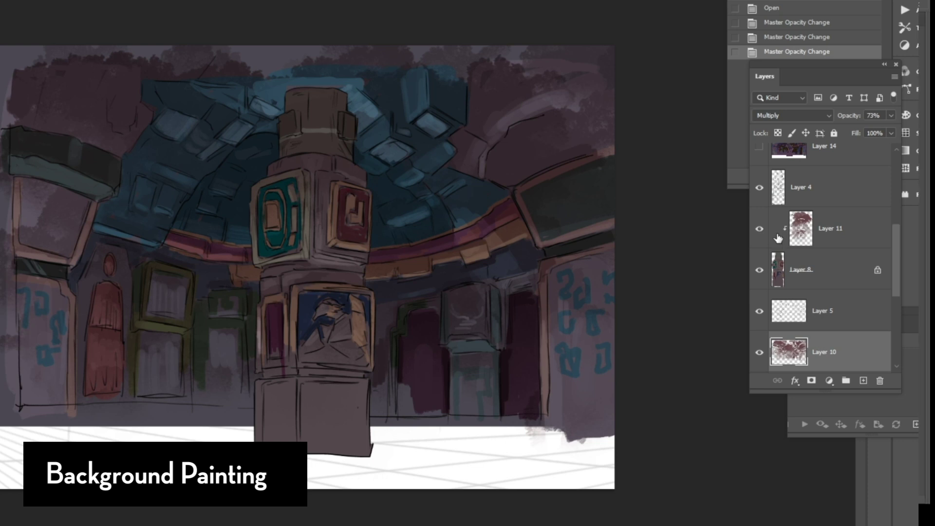
scroll(806, 247, "up", 4)
scroll(807, 250, "up", 2)
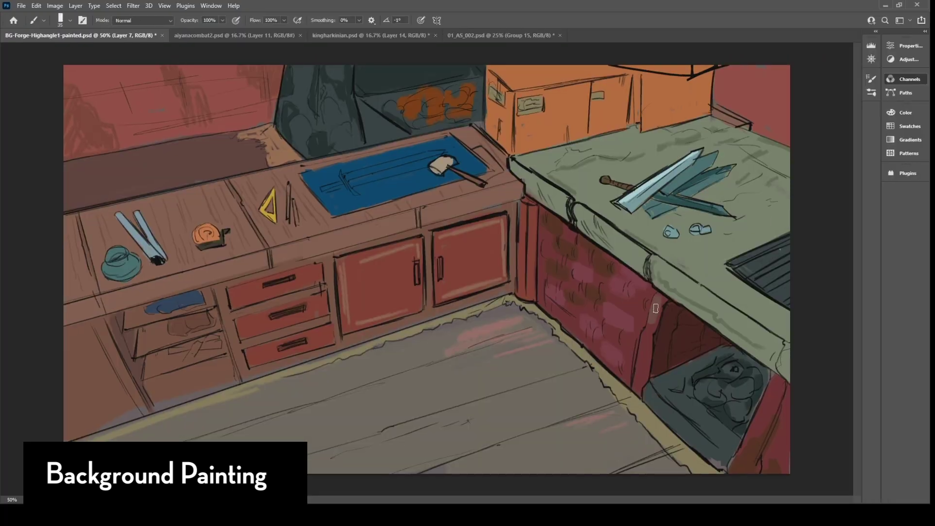
Step: In the forge painting, brush the ends of the blue sheet under the hammer, sampling the sheet's own blue
left_click_drag(480, 151, 492, 173)
left_click(347, 187, "alt")
left_click_drag(306, 178, 331, 212)
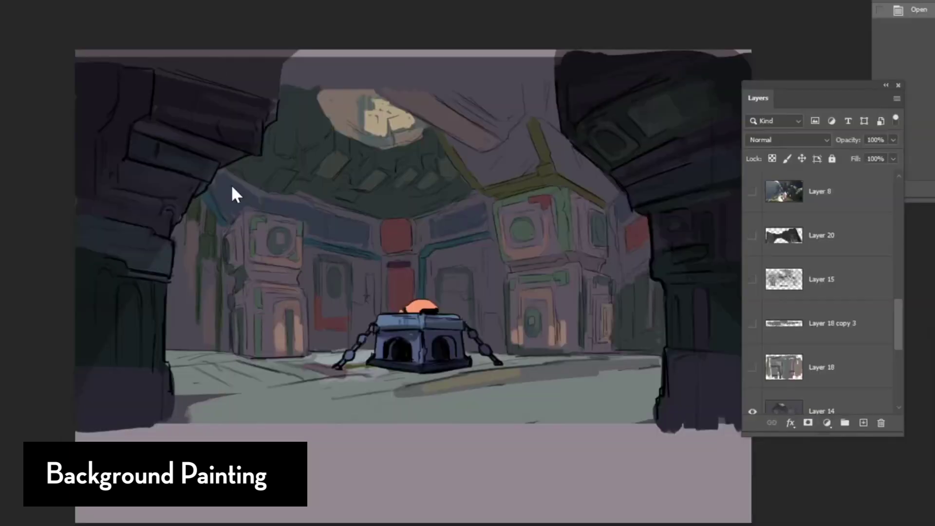
Step: In the temple interior, show the floor tile colours on Layer 18 copy 3 and the shadows on Layer 15
left_click(752, 324)
left_click(753, 280)
scroll(801, 289, "up", 2)
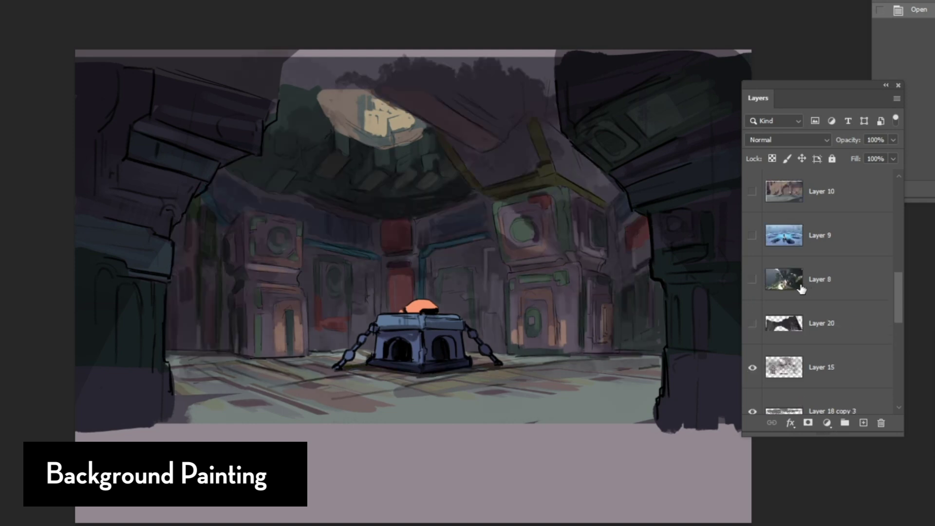
Step: Show the light beam on Layer 17 and Layer 17 copy, and set the copy's blend mode to Linear Dodge (Add)
scroll(802, 289, "up", 5)
left_click(753, 369)
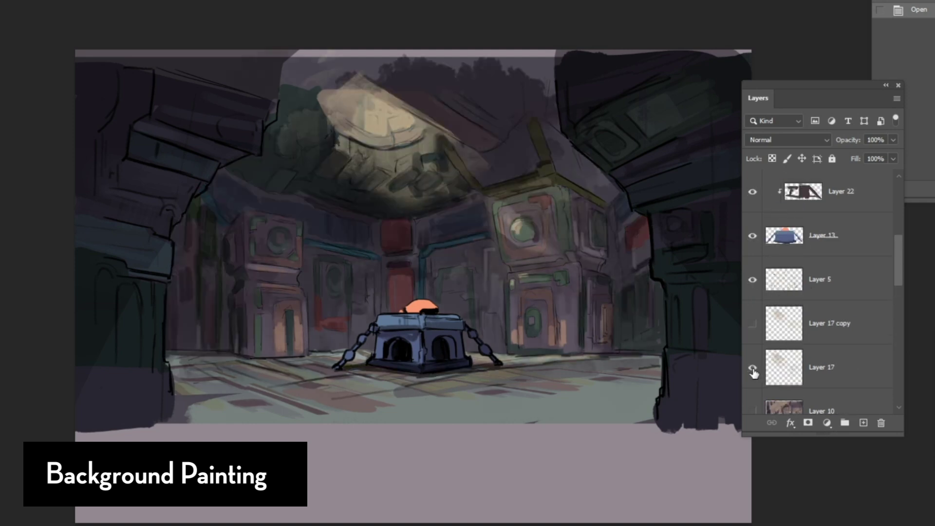
left_click(753, 324)
left_click(792, 328)
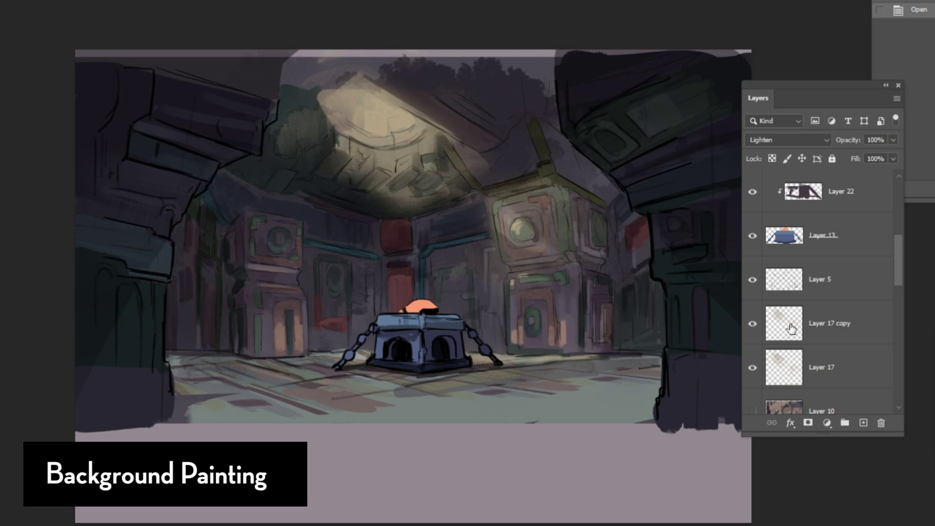
left_click(783, 138)
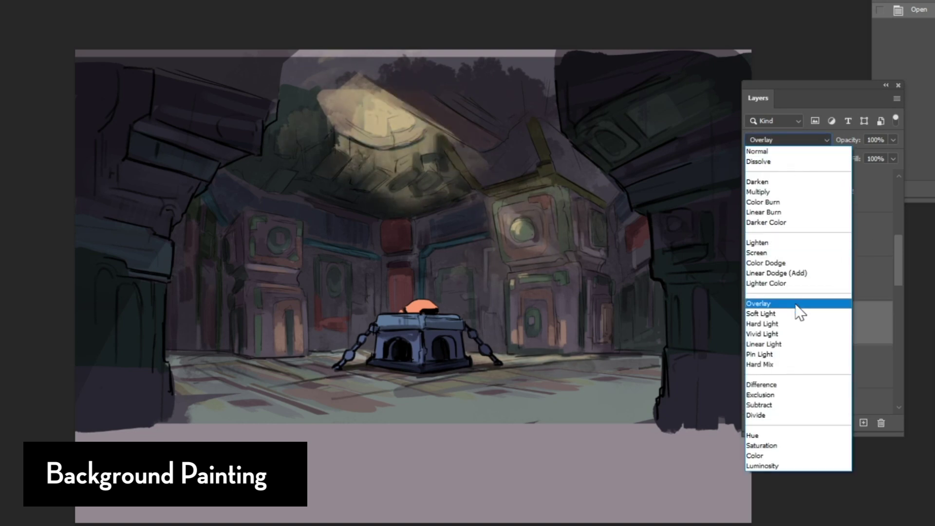
left_click(799, 274)
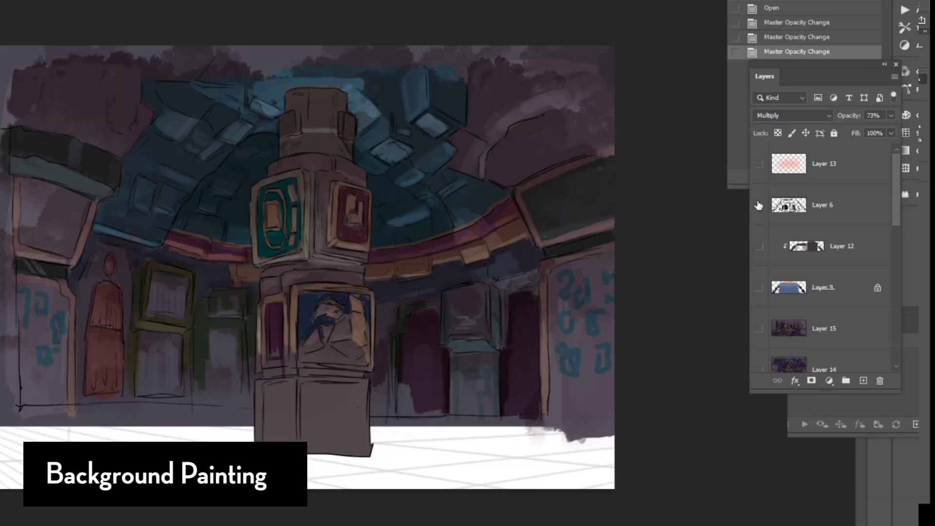
Step: In the domed hall, show the foreground forge on Layers 6, 12 and 9 and the warm glow on Layer 13
left_click(759, 207)
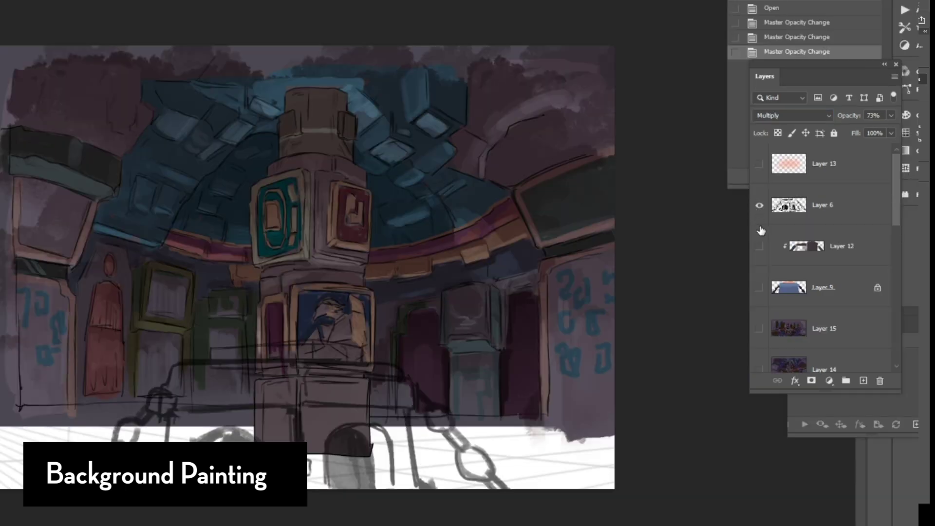
left_click(761, 250)
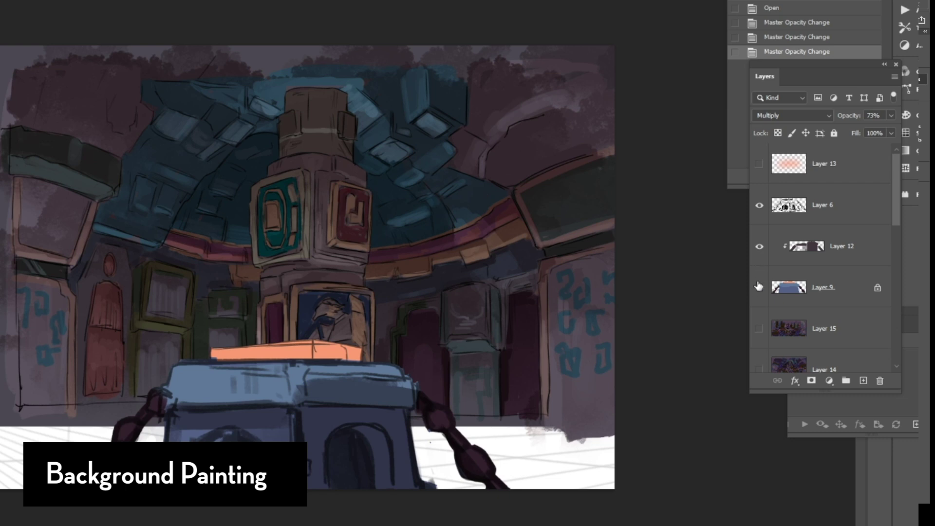
left_click(759, 166)
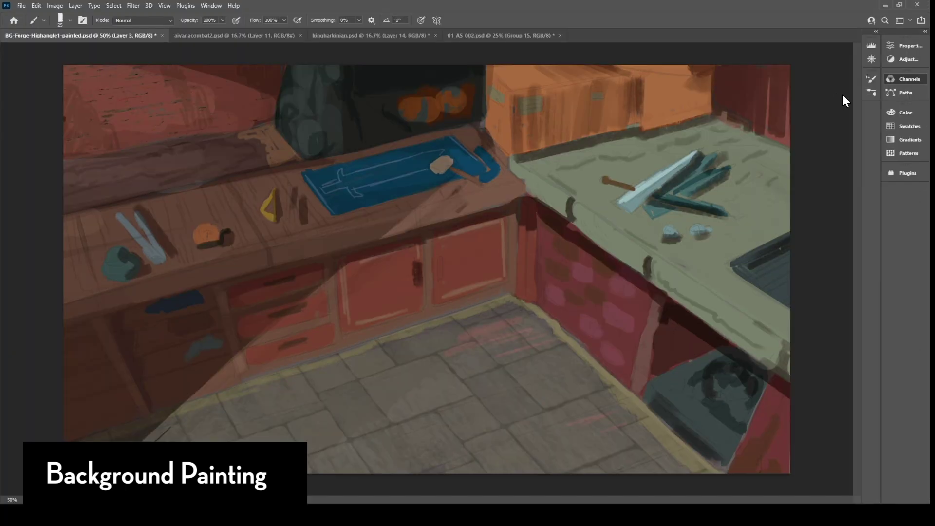
key("Tab")
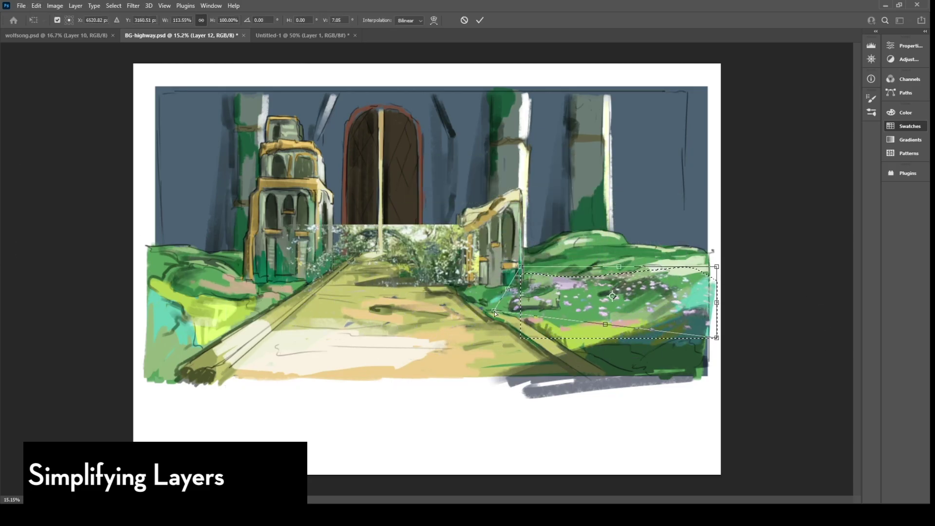
Step: In BG-highway.psd, distort the flower texture piece so that it covers the meadow to the right of the path
left_click_drag(494, 313, 589, 371)
left_click_drag(716, 338, 845, 329)
key("Return")
Step: Lasso another piece of the flower photo, move it onto the left meadow and distort it to follow the ground
key("l")
mouse_move(461, 215)
left_mouse_down()
mouse_move(466, 297)
mouse_move(418, 225)
left_mouse_up()
key("v")
left_click_drag(449, 258, 319, 357)
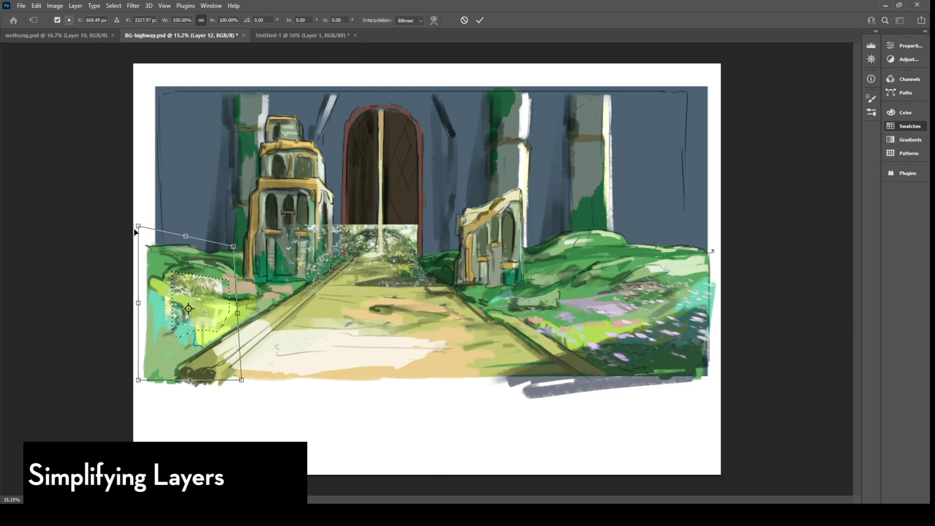
left_click_drag(238, 313, 267, 312)
left_click_drag(138, 380, 75, 390)
left_click_drag(268, 380, 328, 443)
key("Return")
Step: Lasso a further piece of the garden photo and distort it across the upper slope of the right-hand hill
key("l")
left_click_drag(341, 224, 336, 292)
key("v")
left_click_drag(312, 258, 619, 263)
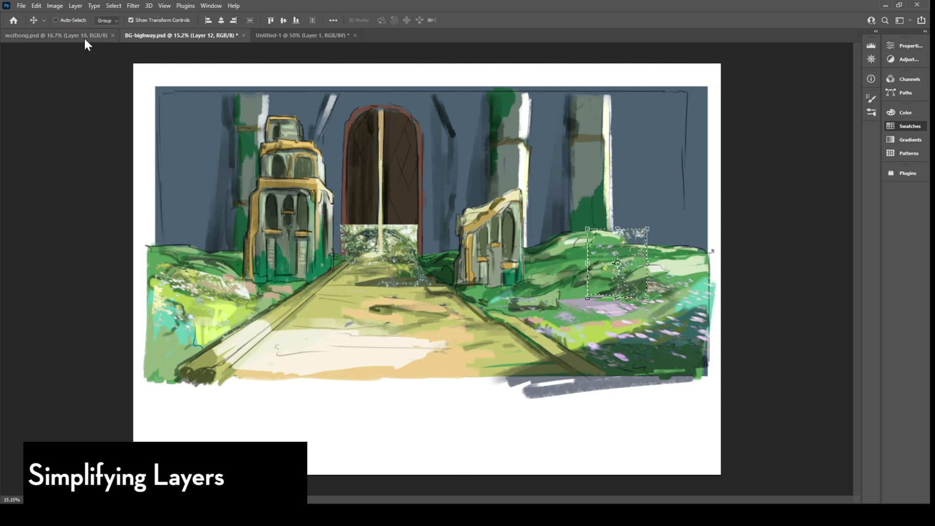
left_click_drag(524, 311, 516, 307)
left_click_drag(578, 224, 539, 236)
left_click_drag(657, 253, 671, 253)
key("Return")
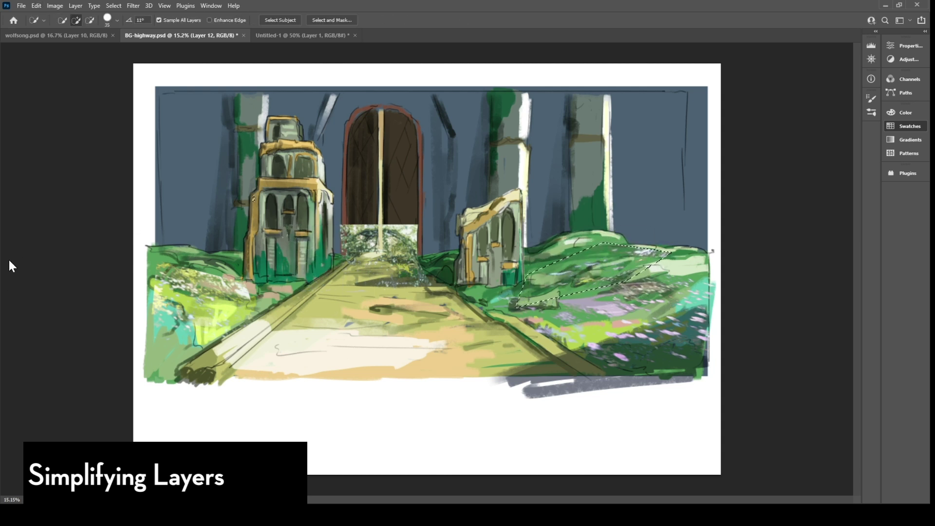
Step: Cut the remaining garden photo onto its own layer and distort it to fit the path's perspective
key("l")
left_click_drag(336, 226, 331, 292)
key("ctrl+x")
key("ctrl+v")
key("v")
left_click_drag(427, 269, 388, 283)
left_click_drag(433, 317, 598, 387)
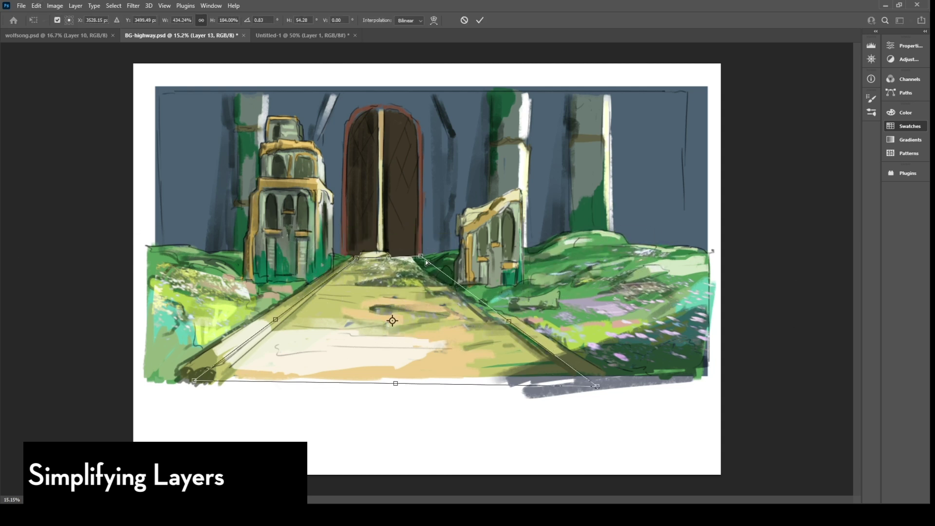
left_click_drag(422, 257, 383, 249)
key("Return")
left_click(834, 414)
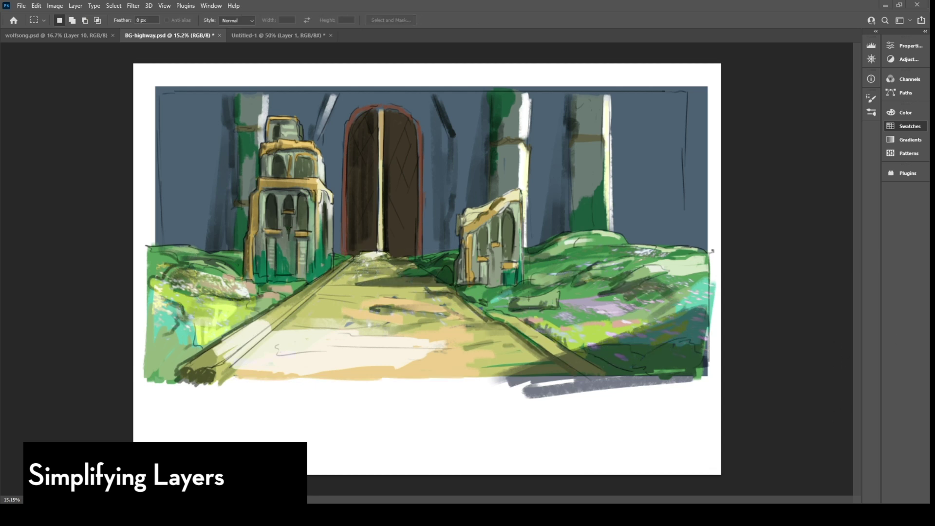
Step: Paste the castle photo, place it in front of the large door and scale it down
key("ctrl+v")
key("v")
left_click_drag(315, 332, 414, 278)
left_click_drag(536, 216, 477, 139)
key("Return")
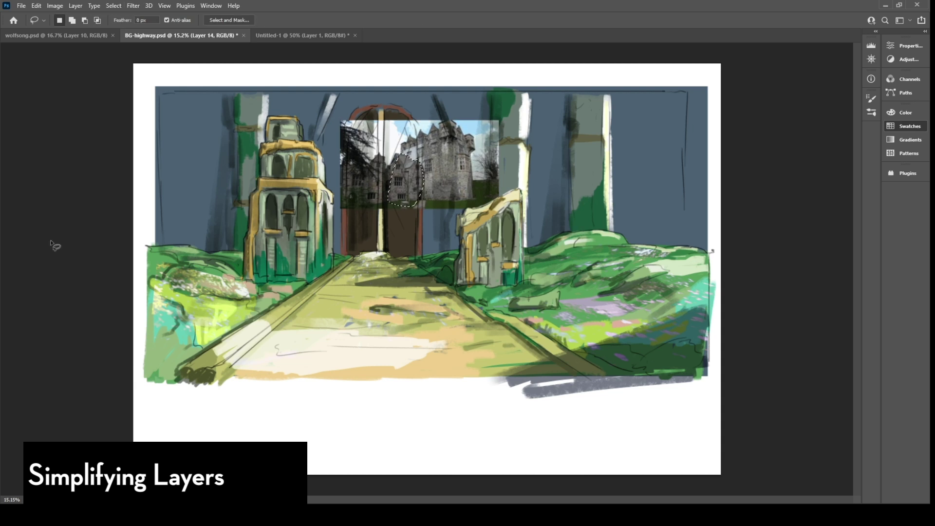
Step: Move the lassoed castle wall piece behind the left tower, enlarge it to about 213% and change the photo's blend mode
key("v")
key("shift+plus")
mouse_move(407, 180)
left_mouse_down()
mouse_move(560, 160)
mouse_move(628, 51)
left_mouse_up()
mouse_move(580, 117)
left_mouse_down()
mouse_move(251, 157)
mouse_move(215, 150)
left_mouse_up()
left_click(819, 273)
left_click_drag(261, 87, 252, 155)
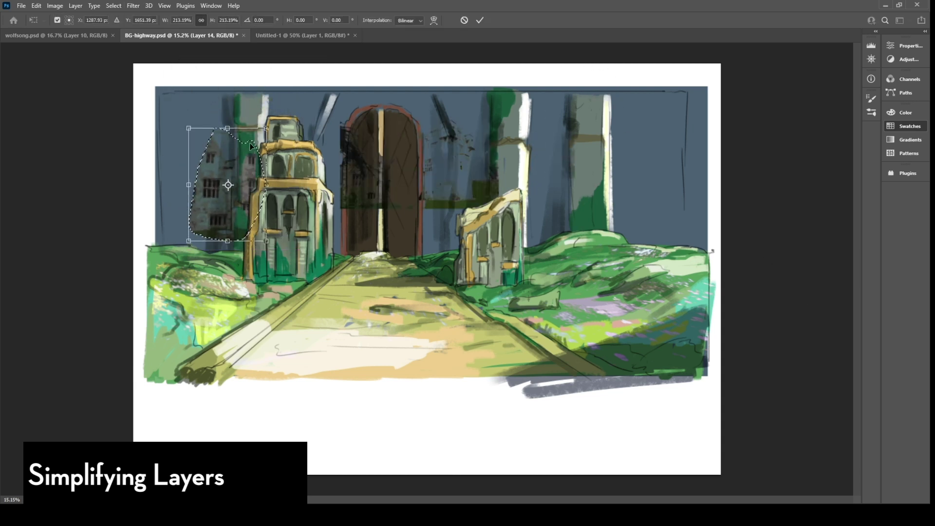
key("Escape")
key("m")
key("ctrl+shift+z")
key("ctrl+d")
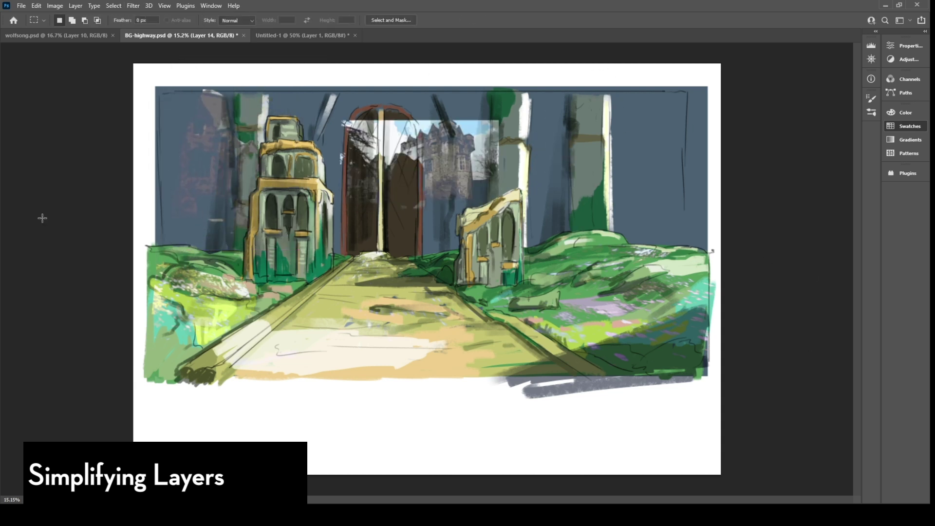
Step: Stretch a castle wall piece over the far right column and move another piece onto the column behind the right ruin
left_click_drag(439, 136, 441, 138)
key("ctrl+t")
left_click_drag(453, 121, 453, 63)
left_click_drag(453, 136, 591, 158)
left_click_drag(591, 243, 592, 270)
key("Return")
key("w")
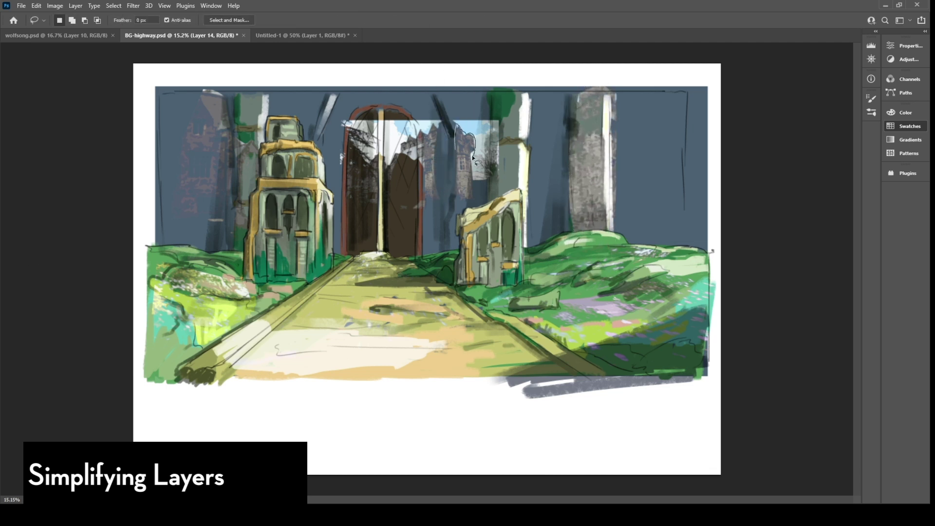
left_click_drag(473, 158, 500, 116)
Step: Delete a quick-selected patch of the leftover castle photo beside the large door, deselect it and undo the last change
key("w")
left_click(440, 132)
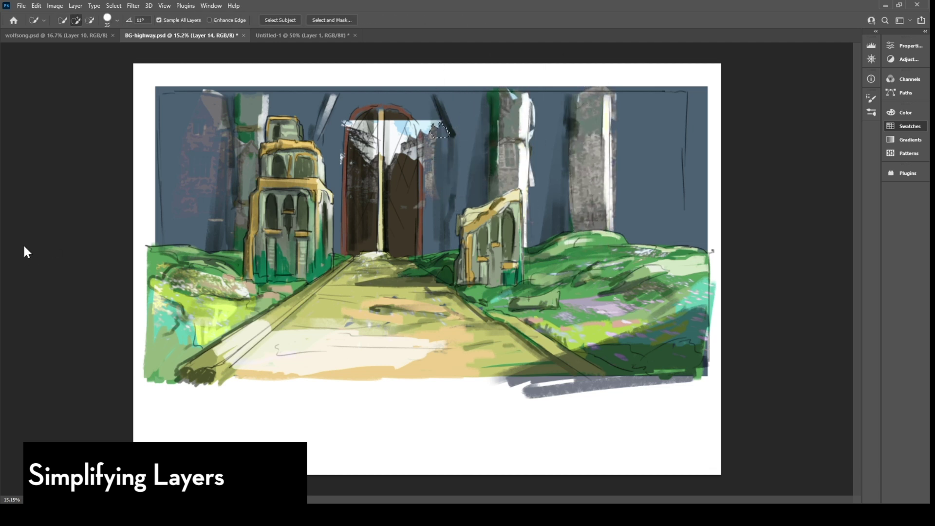
key("Delete")
key("ctrl+d")
key("m")
key("ctrl+z")
key("m")
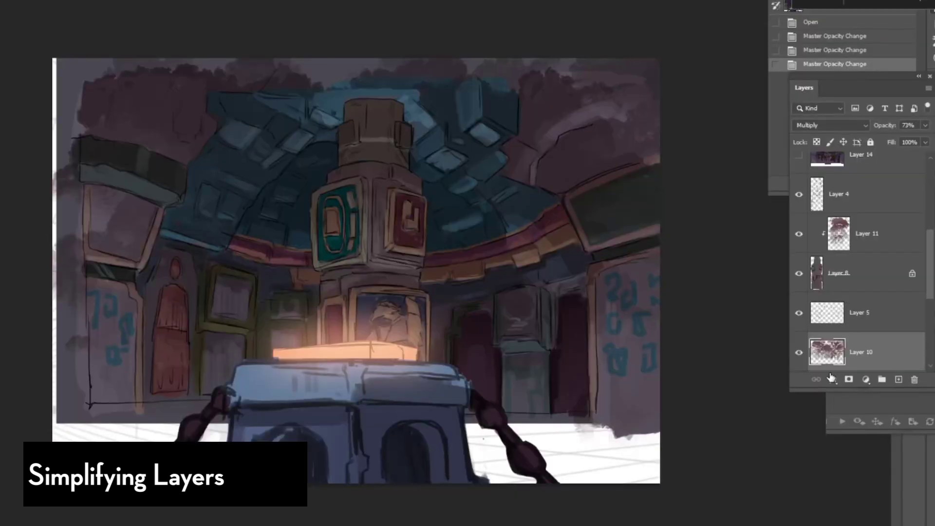
Step: Look through the full layer stack of the domed hall painting
scroll(828, 375, "down", 4)
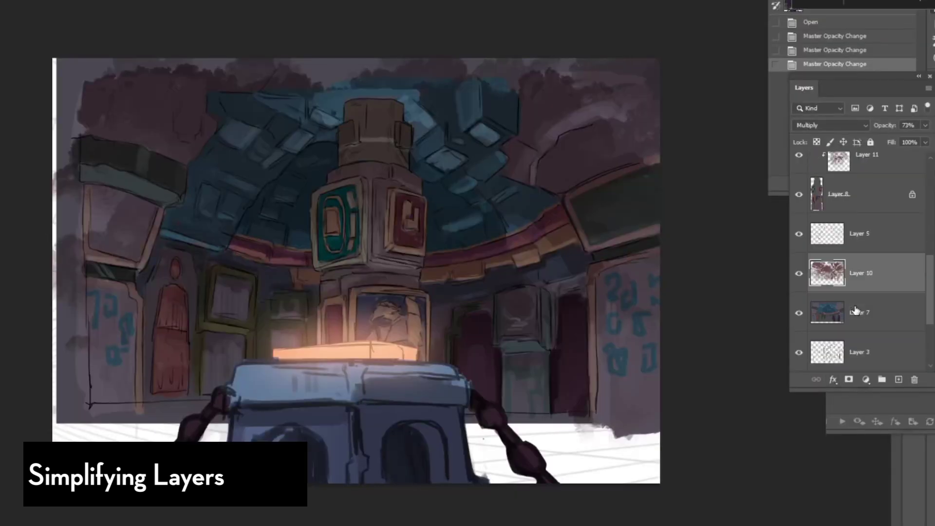
scroll(892, 312, "up", 6)
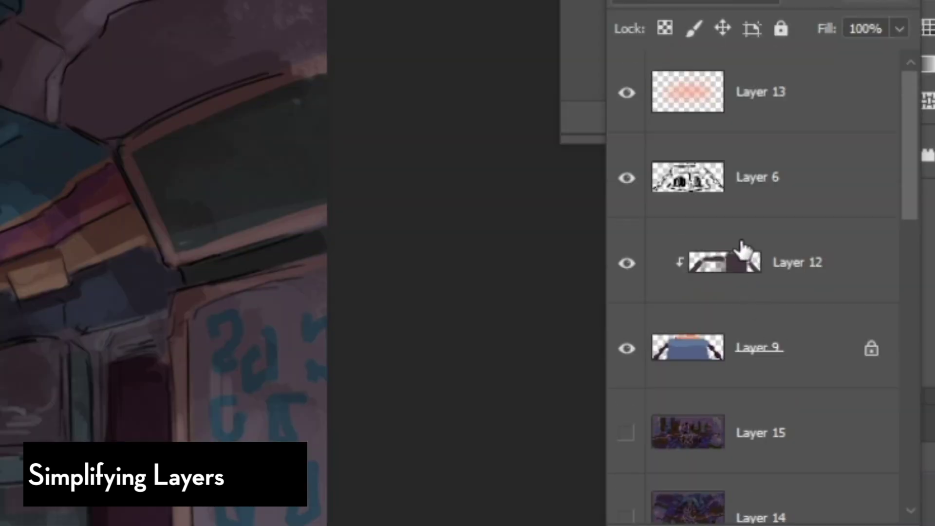
scroll(779, 219, "down", 10)
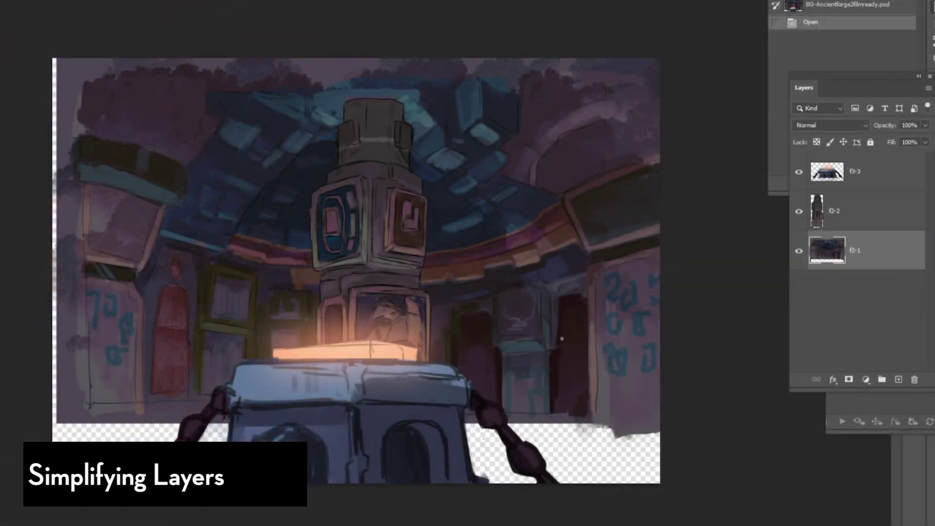
Step: In the simplified domed hall file, select background layer f2-1 and shift it upward behind the pillar and forge layers
left_click(838, 208)
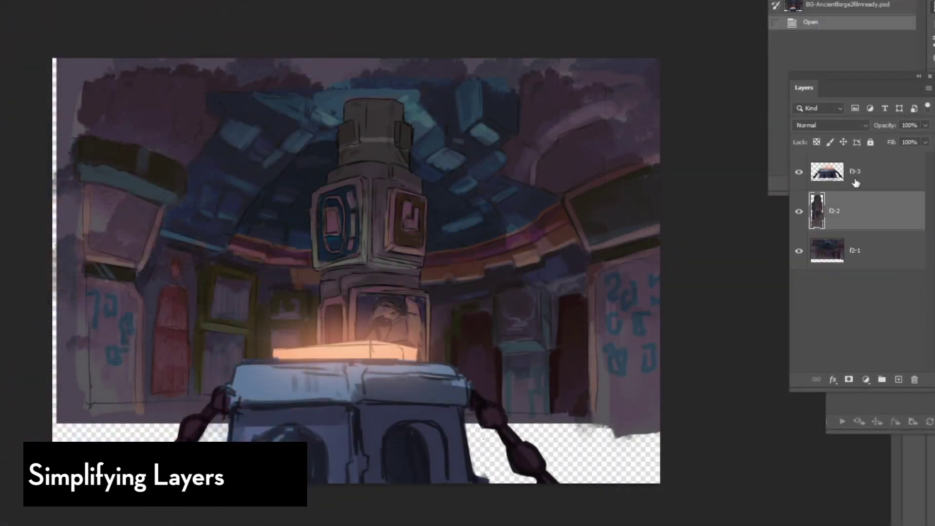
left_click(839, 266)
key("v")
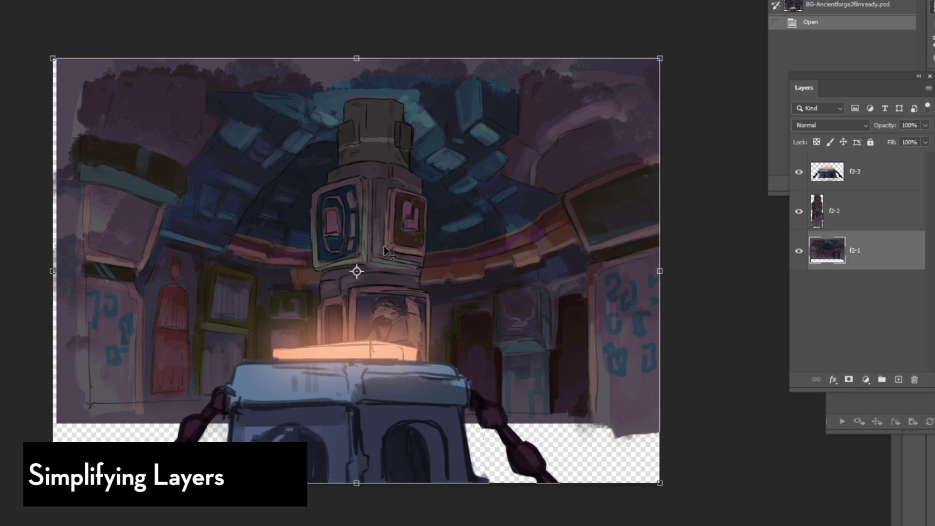
left_click_drag(384, 247, 384, 200)
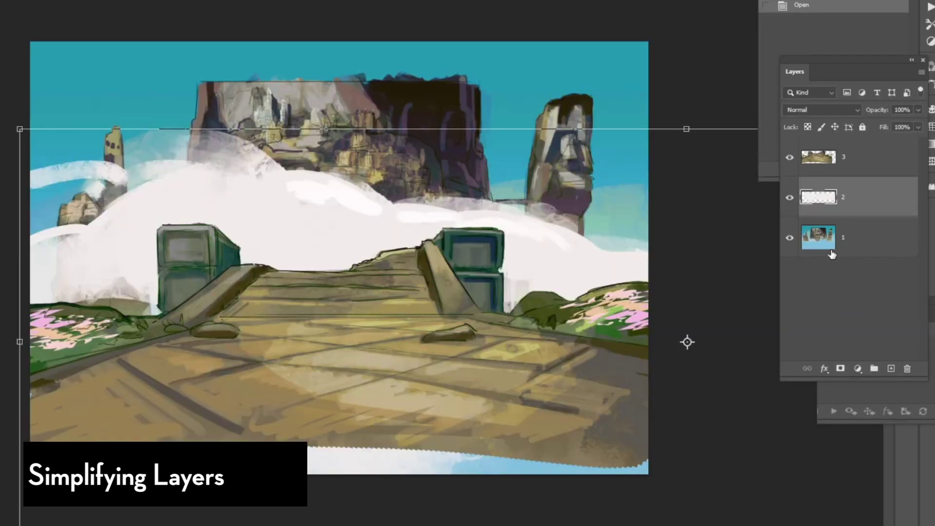
Step: In the floating rocks scene, hide cloud layer 2 and slightly shift the rock and sky layer 1 and road layer 3
left_click(790, 197)
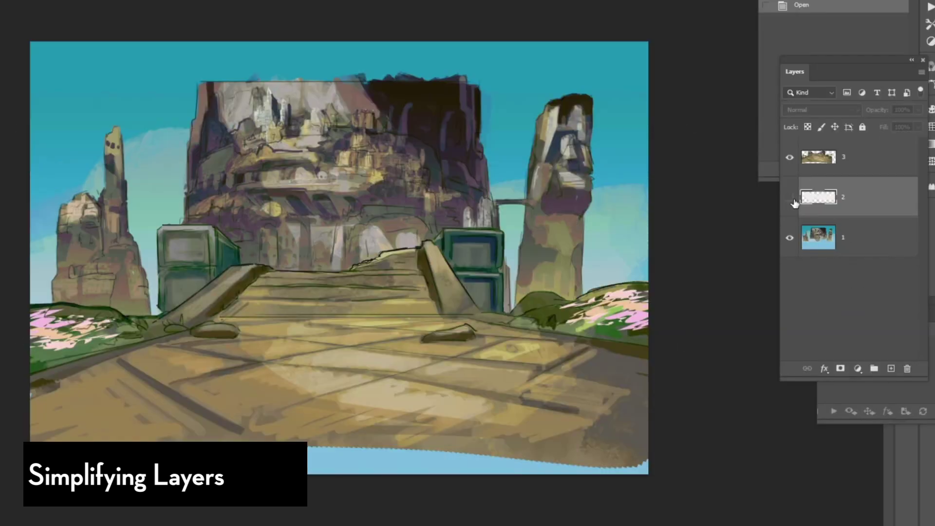
left_click(871, 245)
mouse_move(523, 154)
left_mouse_down()
mouse_move(507, 129)
mouse_move(571, 142)
mouse_move(533, 140)
left_mouse_up()
left_click(859, 145)
mouse_move(555, 253)
left_mouse_down()
mouse_move(512, 207)
mouse_move(592, 229)
mouse_move(553, 252)
left_mouse_up()
Step: Show cloud layer 2 again, select it and slide the clouds leftward across the scene in several moves
left_click(790, 197)
left_click(839, 195)
left_click_drag(707, 229, 496, 239)
left_click_drag(633, 178, 468, 197)
left_click_drag(707, 179, 530, 188)
left_click_drag(663, 178, 640, 179)
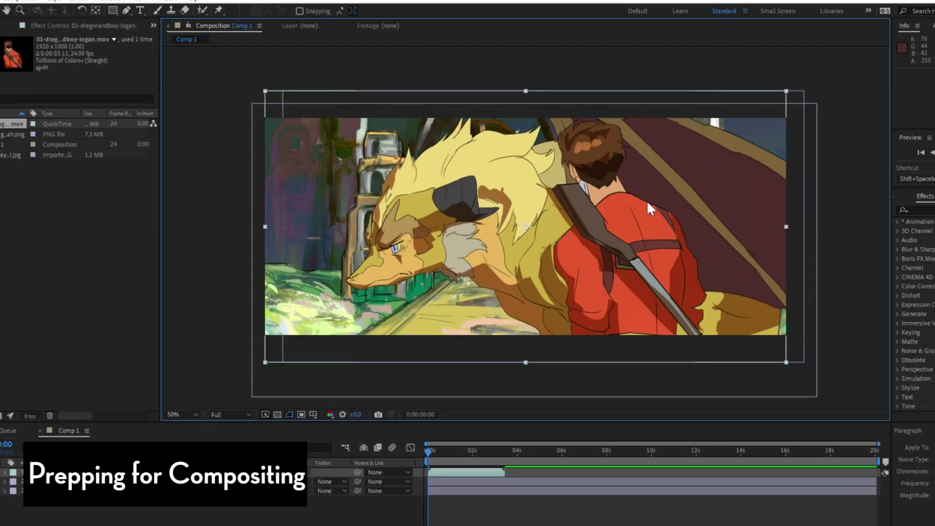
Step: Preview the dragon-and-boy shot, end the work area just after the boy clip at about 3.5 seconds, and select the dragon layer at the first frame
left_click_drag(429, 451, 491, 450)
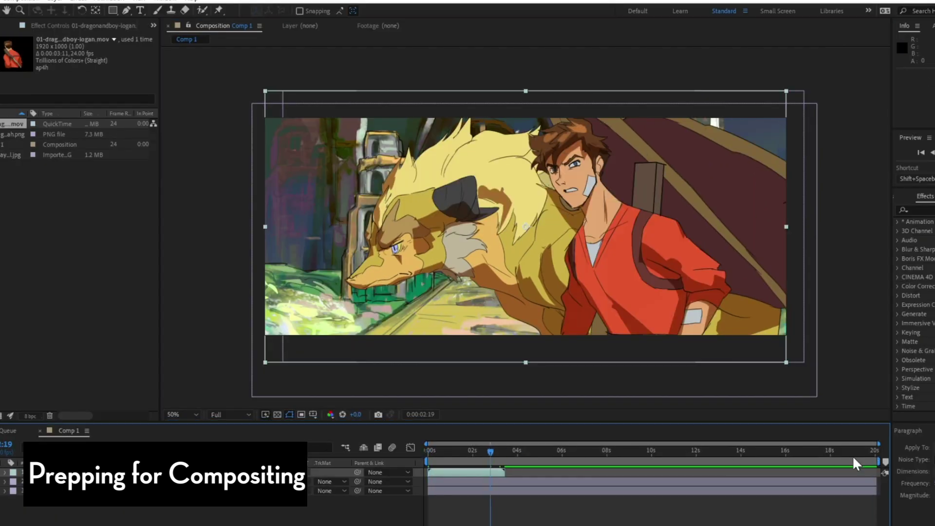
left_click_drag(878, 461, 507, 461)
left_click_drag(490, 451, 427, 450)
left_click(146, 491)
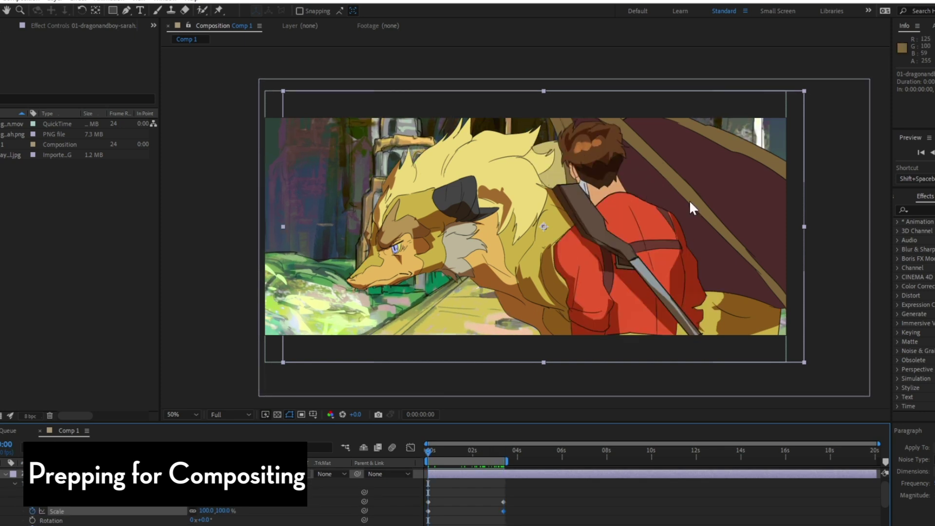
key("comma")
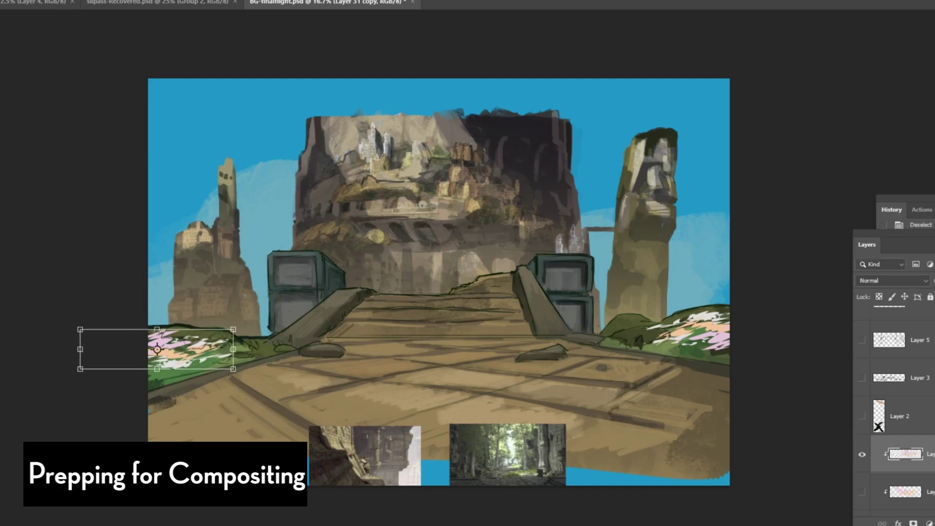
Step: In the stairway scene, show cloud layer 21, try shifting the clouds upward behind the stairs, and undo the move
scroll(895, 412, "down", 8)
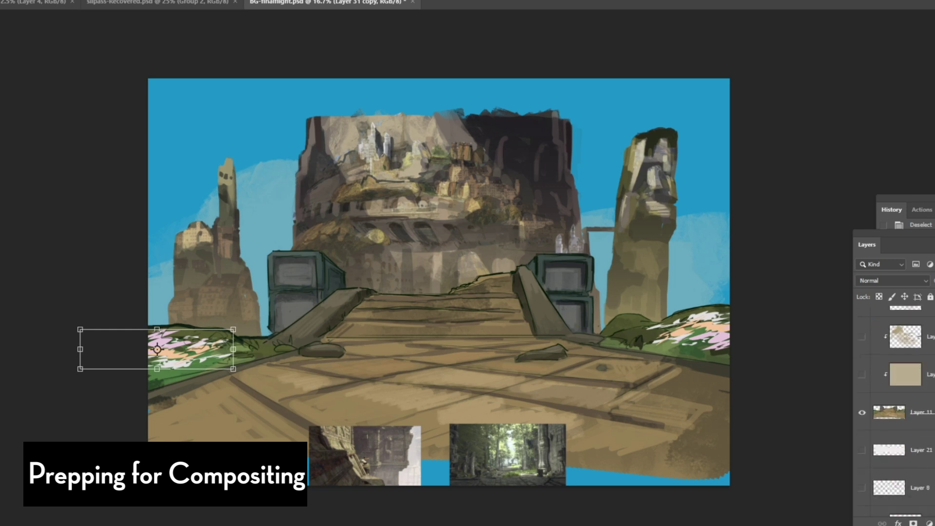
left_click(862, 370)
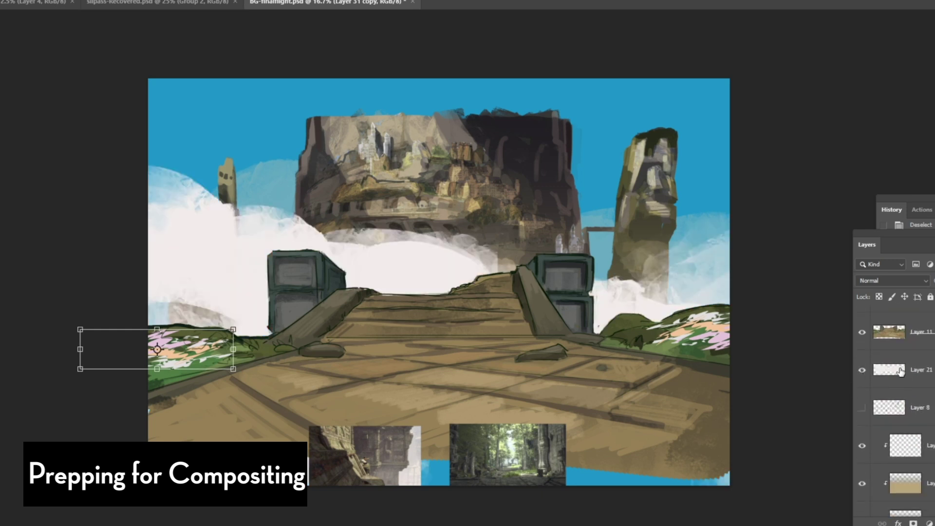
left_click(915, 370)
left_click_drag(672, 375, 671, 337)
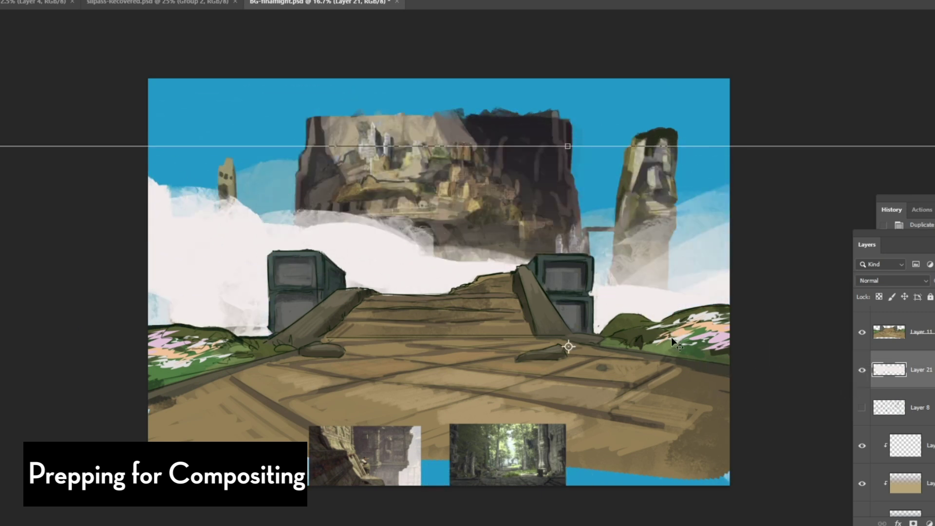
key("ctrl+z")
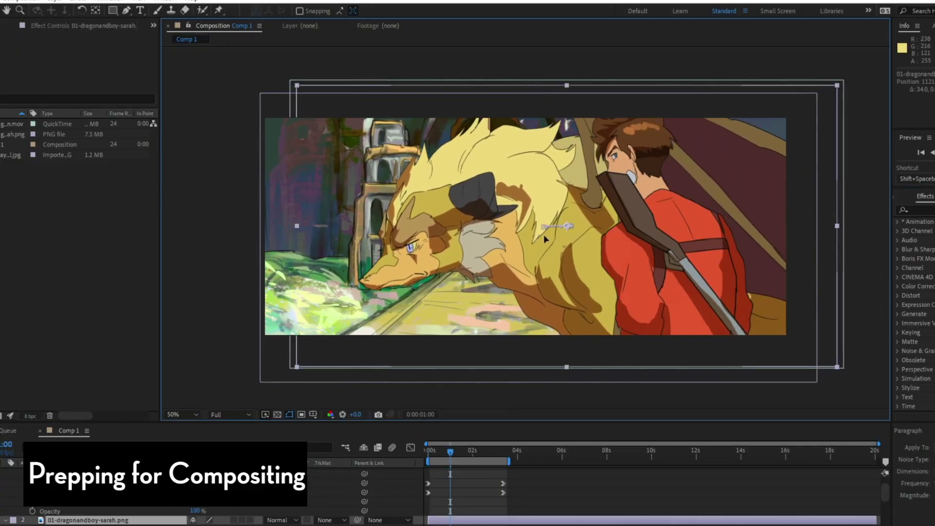
Step: At the first frame of the dragon-and-boy shot, shift the dragon layer by 60 px and the boy layer by 74 px horizontally, and preview the motion
key("Home")
left_click_drag(593, 288, 597, 287)
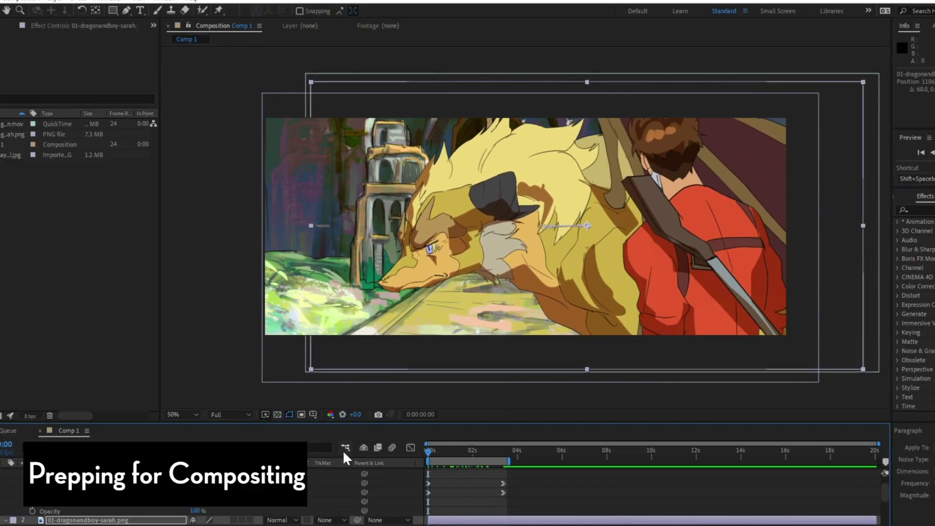
left_click(504, 452)
left_click_drag(524, 297, 543, 297)
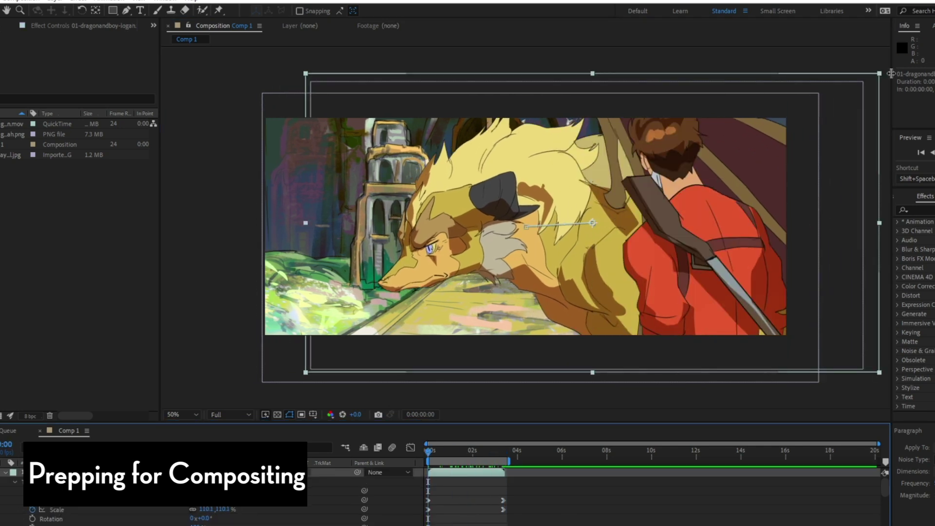
key("space")
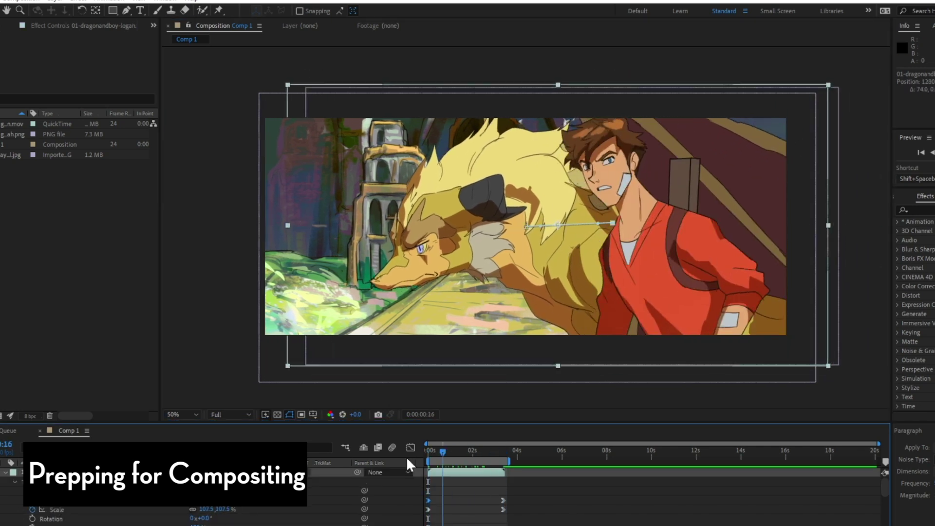
Step: At the end of the clip, lower the boy layer by 60 px and preview the motion
left_click(504, 455)
left_click_drag(786, 93, 718, 165)
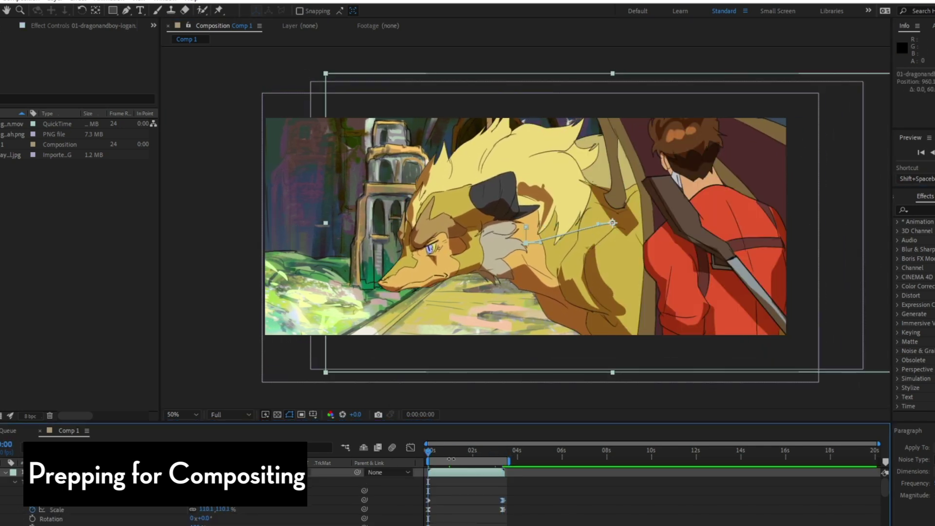
key("space")
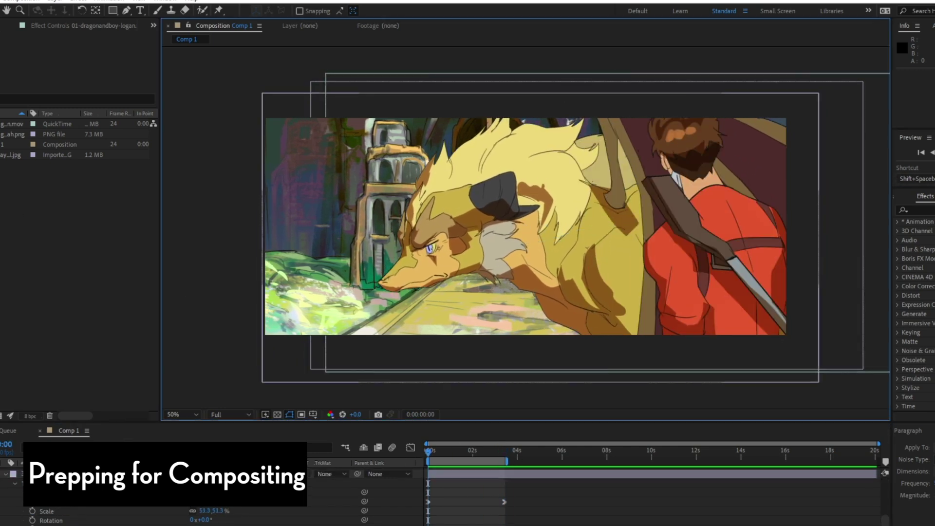
Step: Add a Brightness & Contrast effect to the roadwaysmall.jpg background and set its brightness to 18
left_click(78, 1)
mouse_move(109, 121)
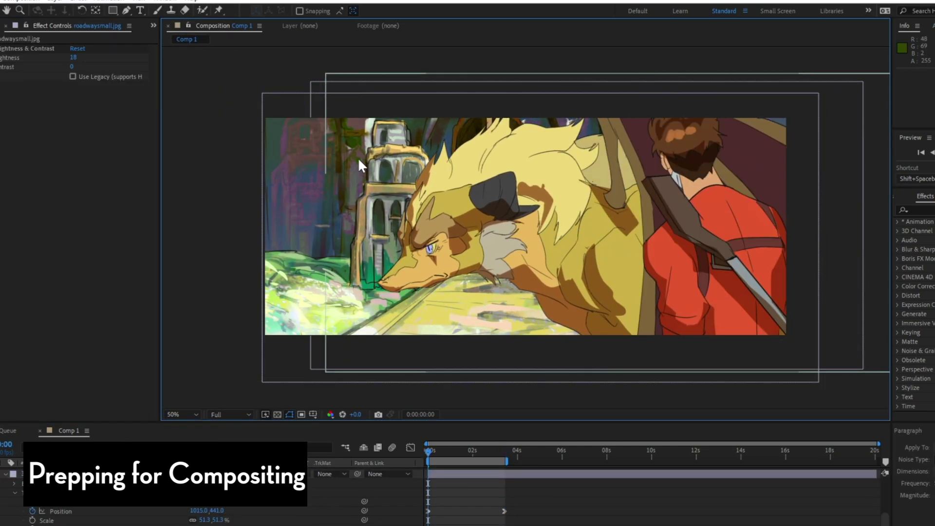
Step: Add a Hue/Saturation effect with Colorize to Atmosphere_06.mov, adjust the tint, and preview the shot from the start
left_click(78, 1)
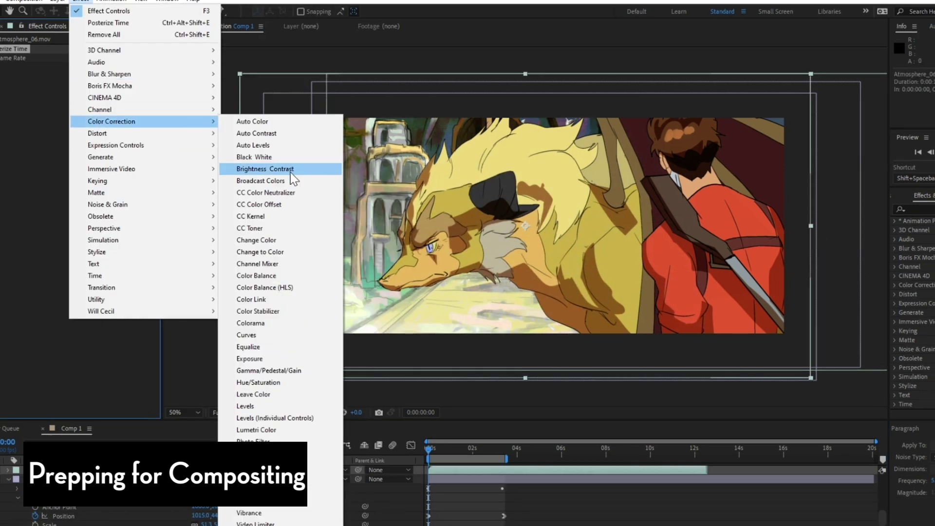
left_click(258, 382)
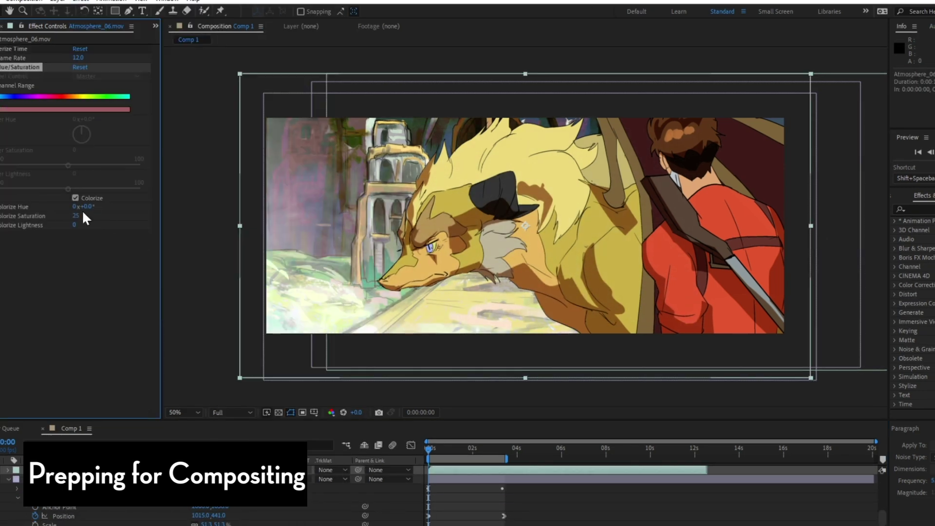
left_click_drag(83, 214, 91, 217)
mouse_move(429, 451)
left_mouse_down()
mouse_move(496, 452)
mouse_move(427, 451)
left_mouse_up()
left_click(934, 152)
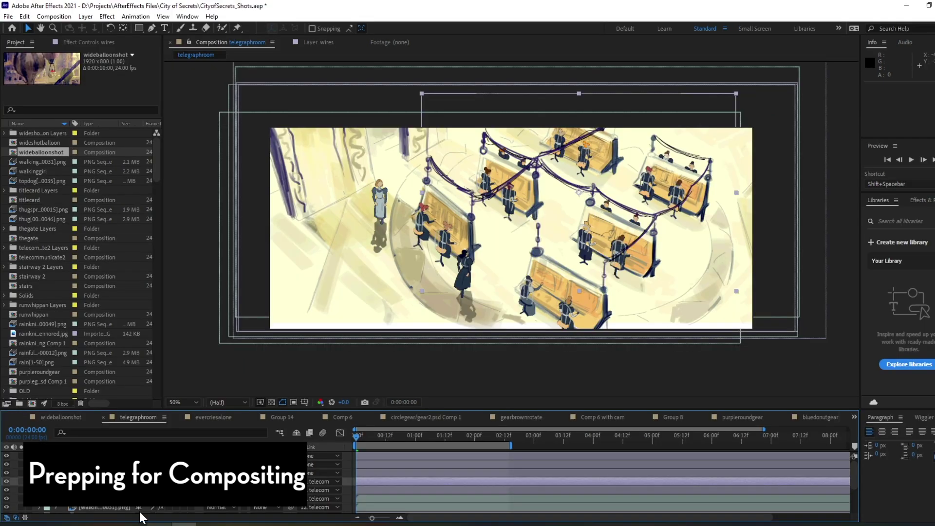
Step: In the telegraphroom composition, check the wires and background layers and view the telecom layer on its own
left_click(105, 473)
left_click(105, 482)
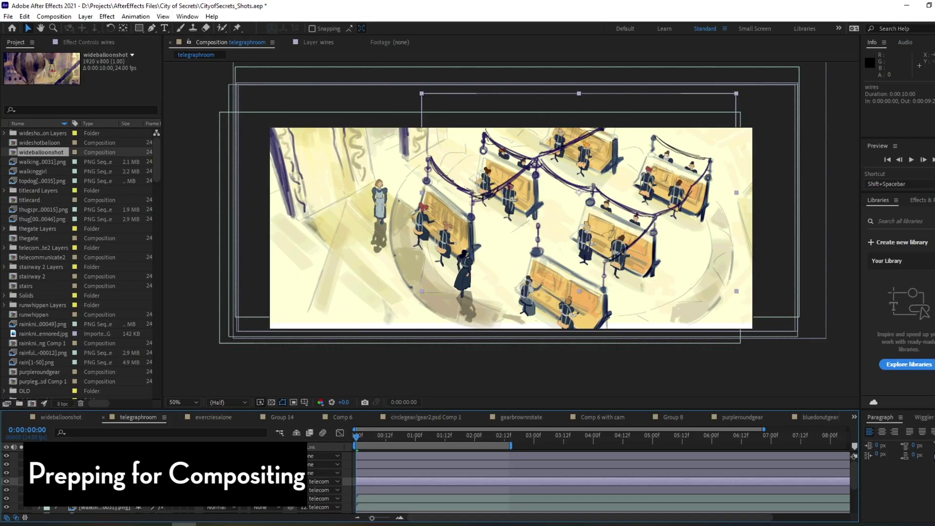
scroll(104, 482, "down", 2)
left_click(97, 508)
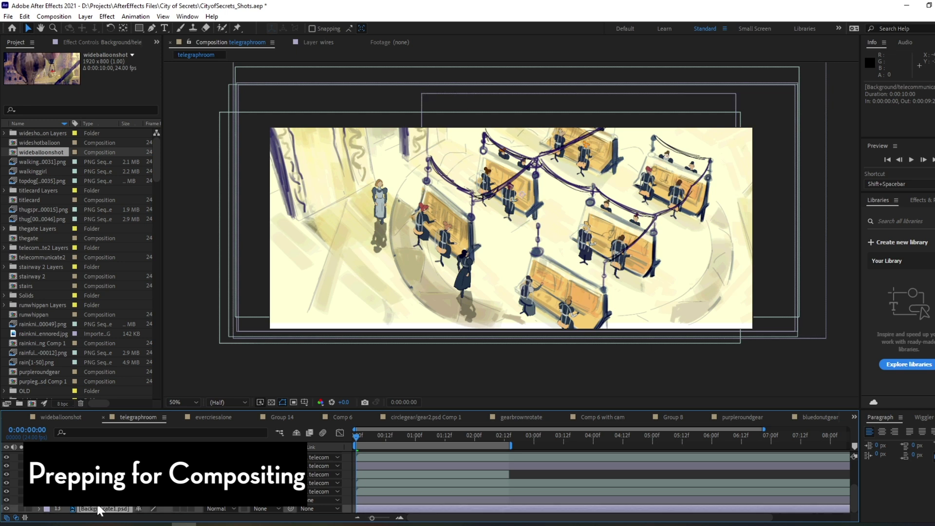
double_click(96, 508)
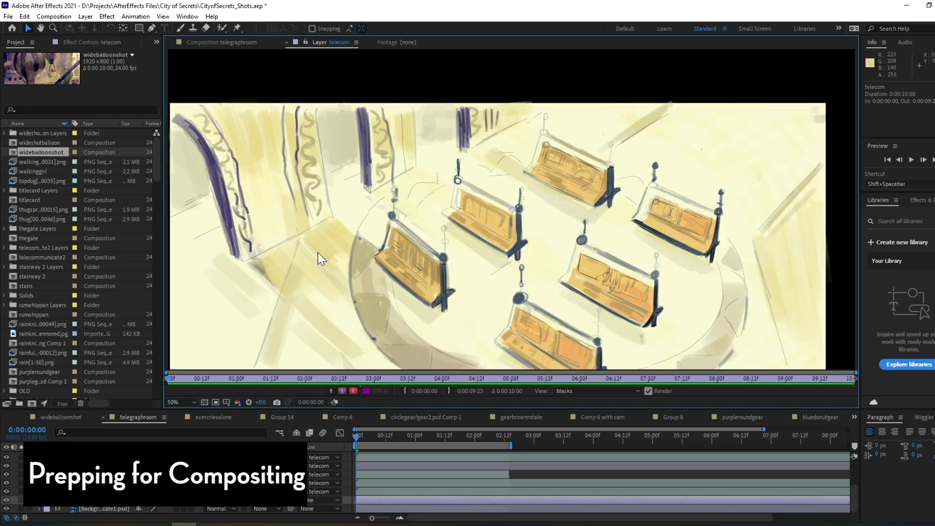
Step: Open the telecom layer's original layered file in Photoshop for editing and choose the Brush tool
right_click(89, 509)
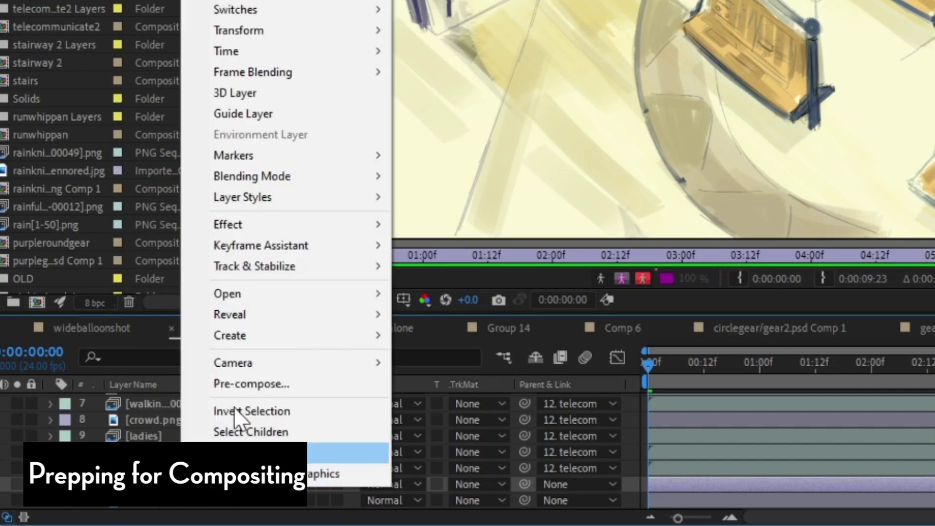
mouse_move(299, 292)
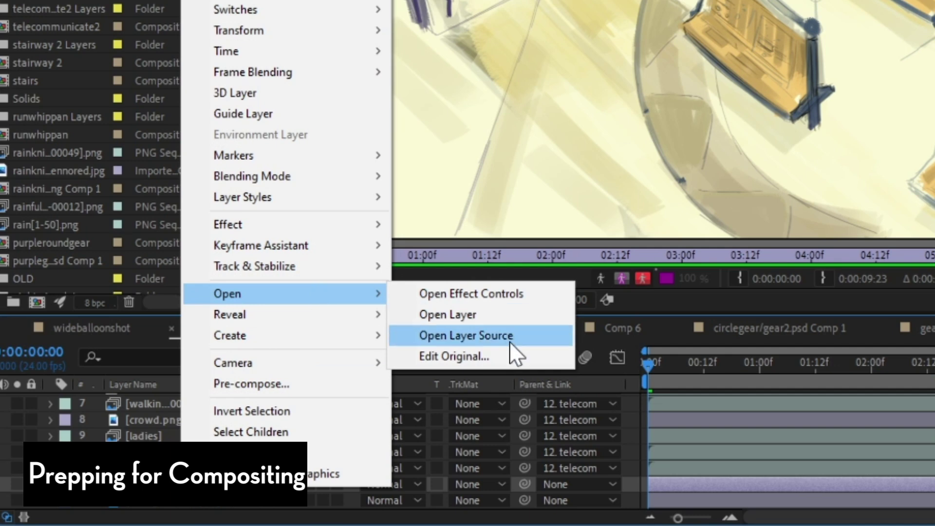
left_click(492, 358)
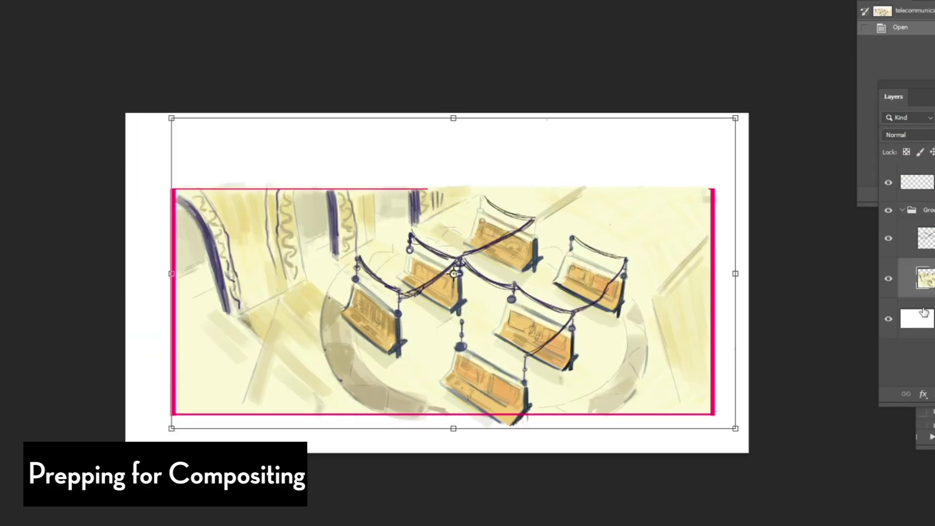
key("b")
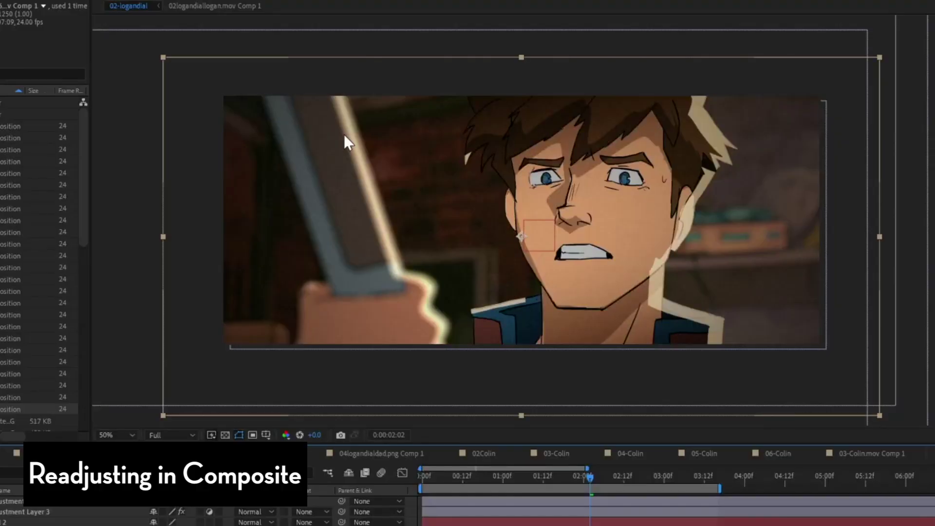
Step: In the 02-logandial composition, try a second Brightness & Contrast effect on the character layer with adjusted brightness, and undo it
left_click(20, 1)
mouse_move(126, 102)
left_click(239, 156)
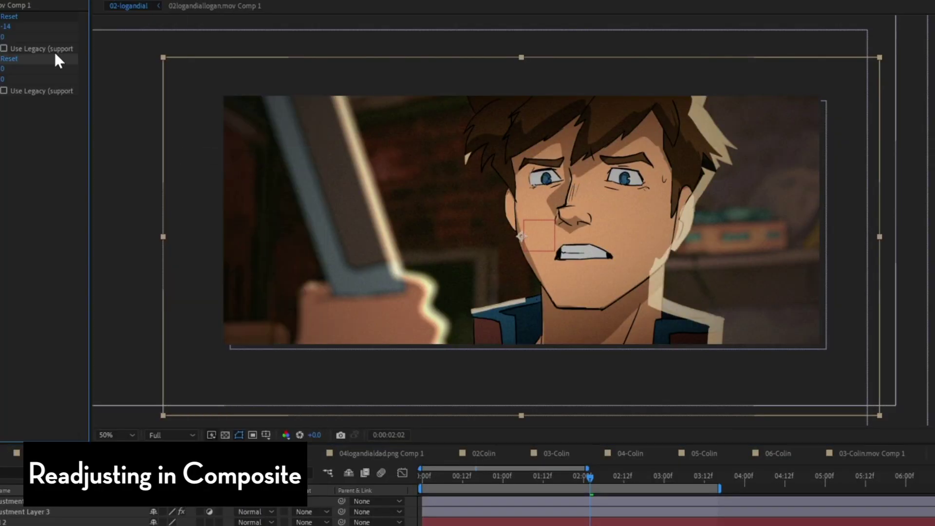
left_click_drag(5, 27, 34, 38)
key("ctrl+z")
key("ctrl+z")
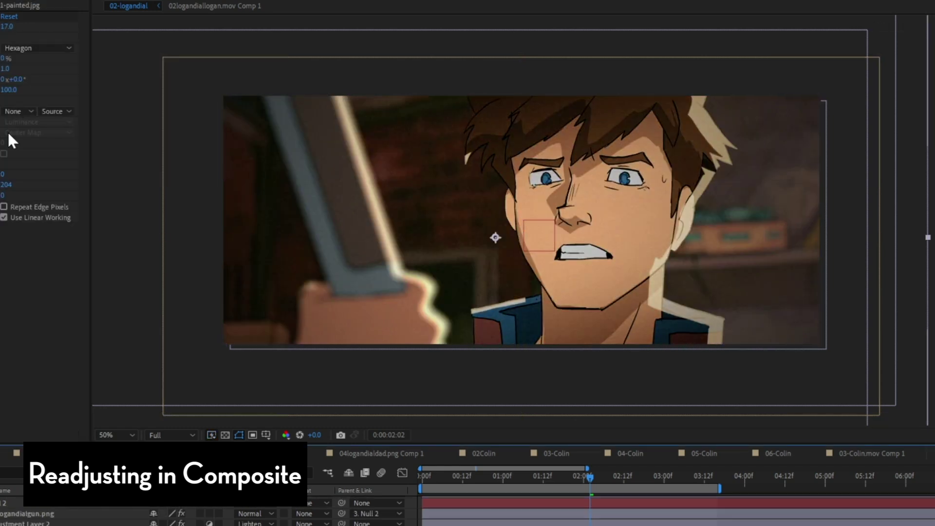
Step: Set the painted background's blur radius to 67 and add a Brightness & Contrast effect with brightness 150
left_click_drag(7, 26, 29, 27)
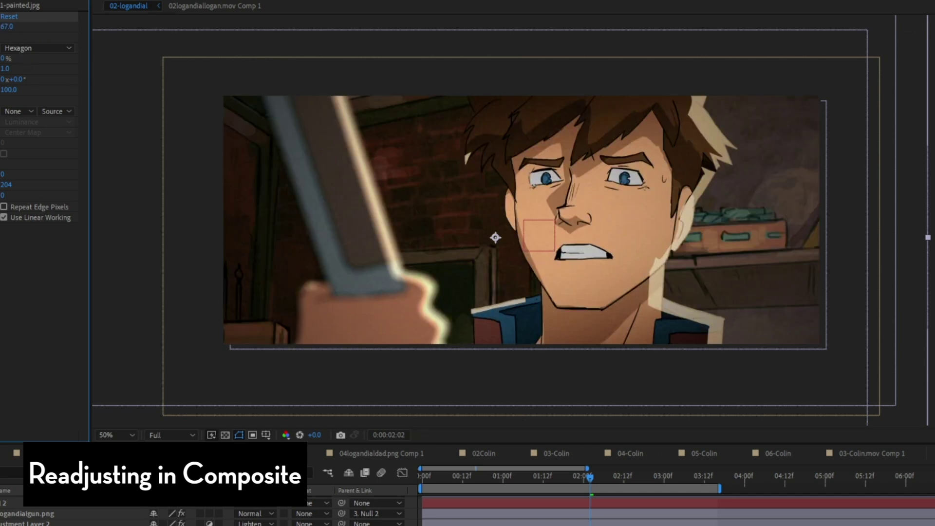
left_click(19, 0)
mouse_move(111, 101)
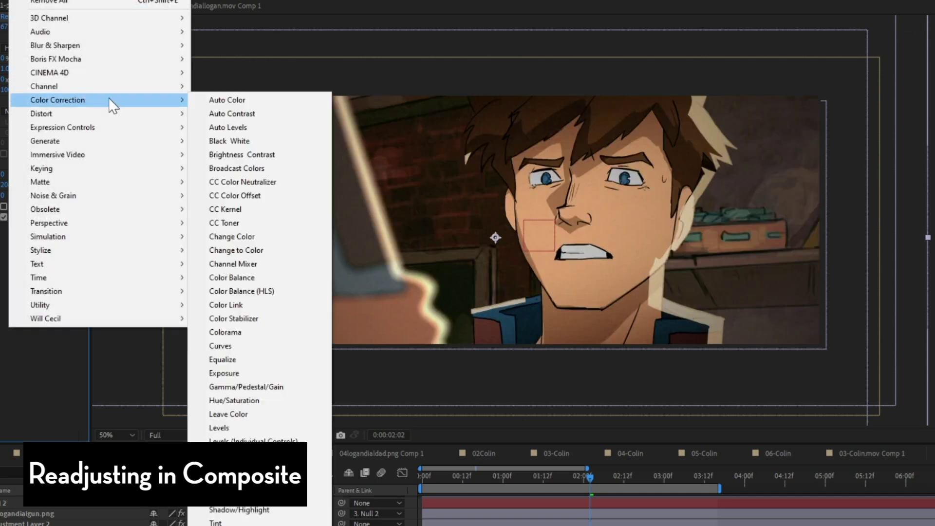
left_click(282, 180)
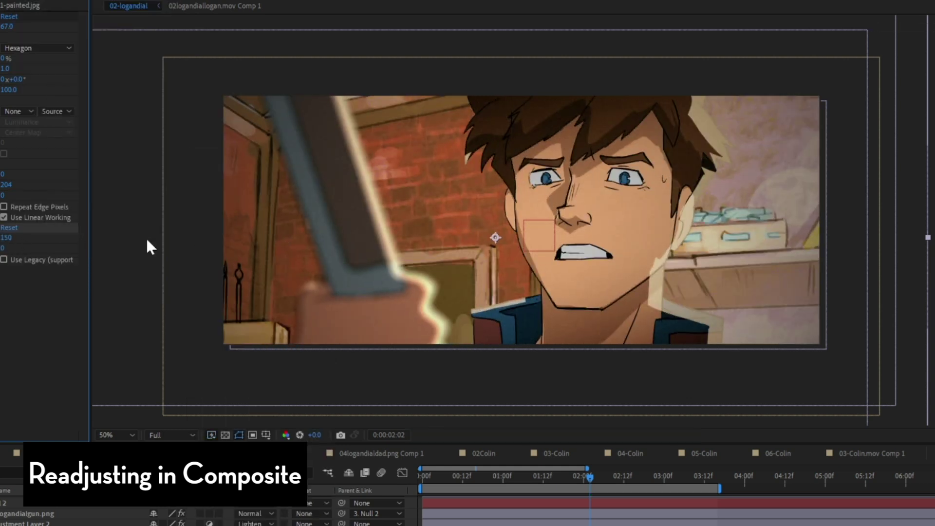
Step: Set the painted background's brightness to 0
left_click_drag(5, 241, 321, 255)
type("0")
key("Return")
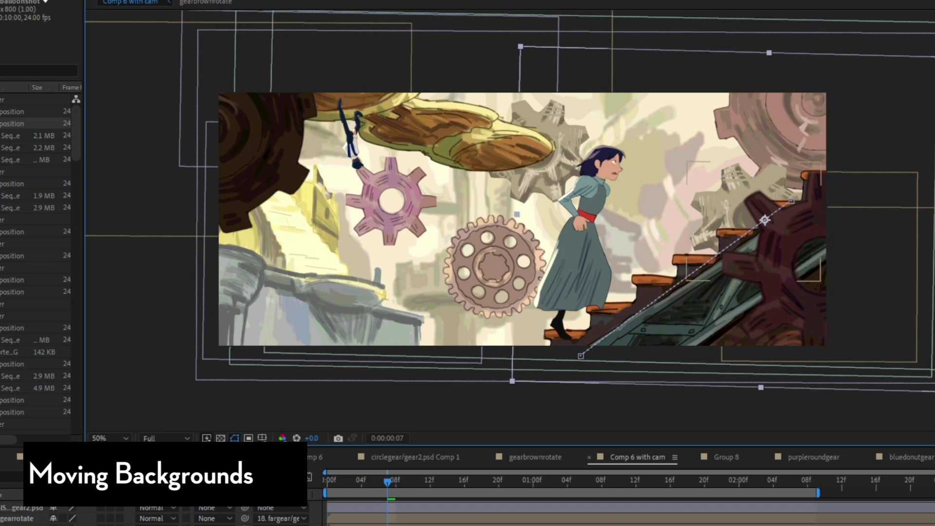
Step: In the Comp 6 with cam gear scene, try moving the round brown gear beside the woman, and undo the move
scroll(560, 512, "down", 2)
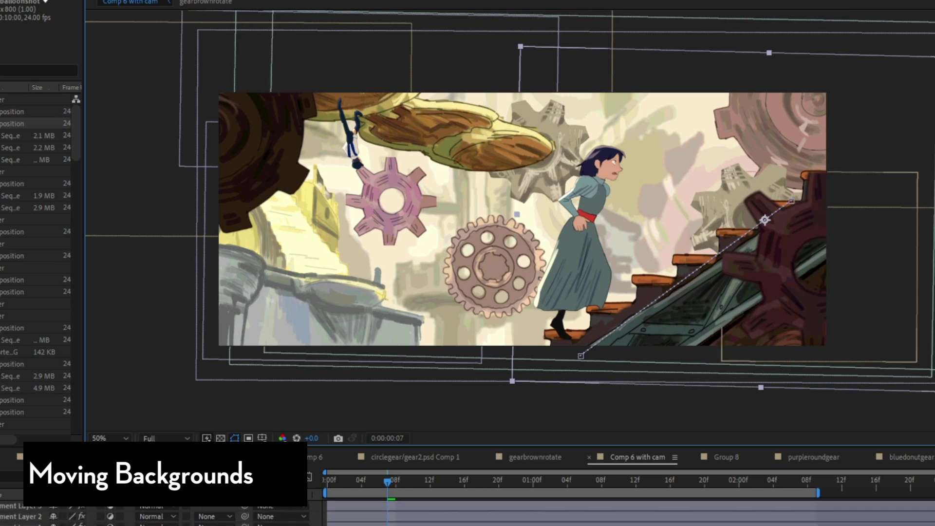
scroll(560, 512, "up", 2)
scroll(560, 513, "down", 2)
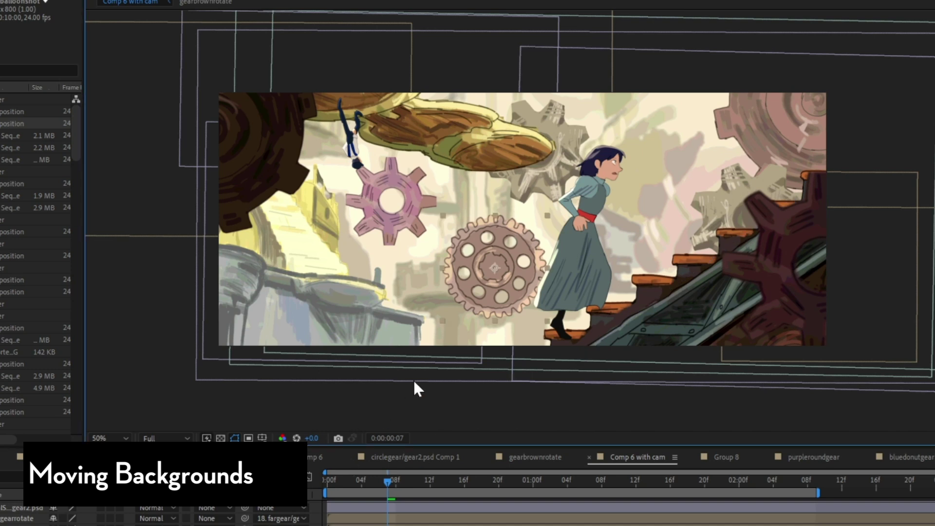
left_click_drag(459, 309, 434, 297)
key("ctrl+z")
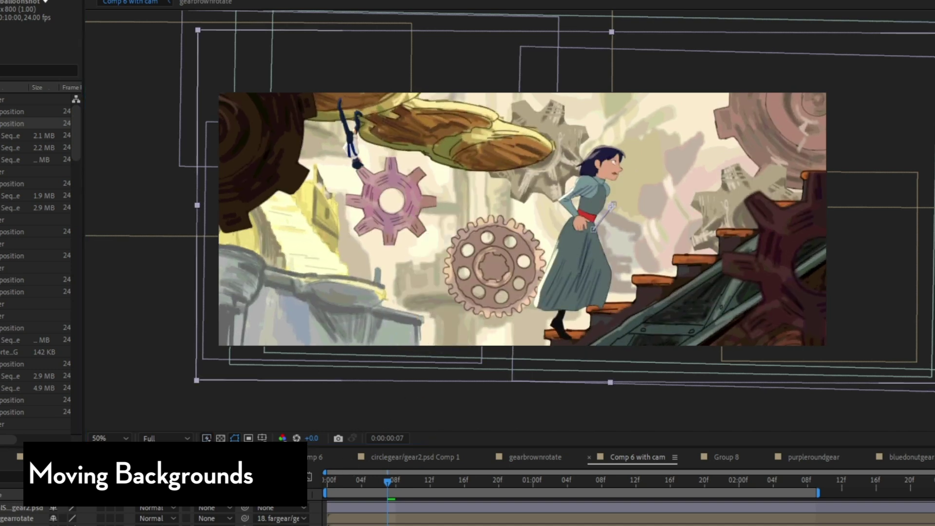
Step: Try moving the distant grey gear and the pale backdrop separately, undoing each move, and look further through the layer stack
left_click_drag(529, 197, 548, 207)
key("ctrl+z")
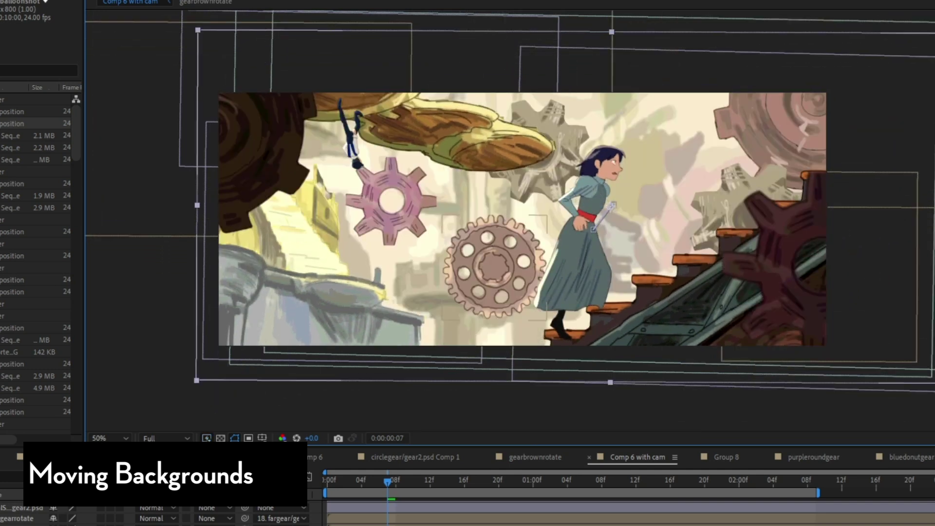
left_click_drag(424, 238, 438, 183)
key("ctrl+z")
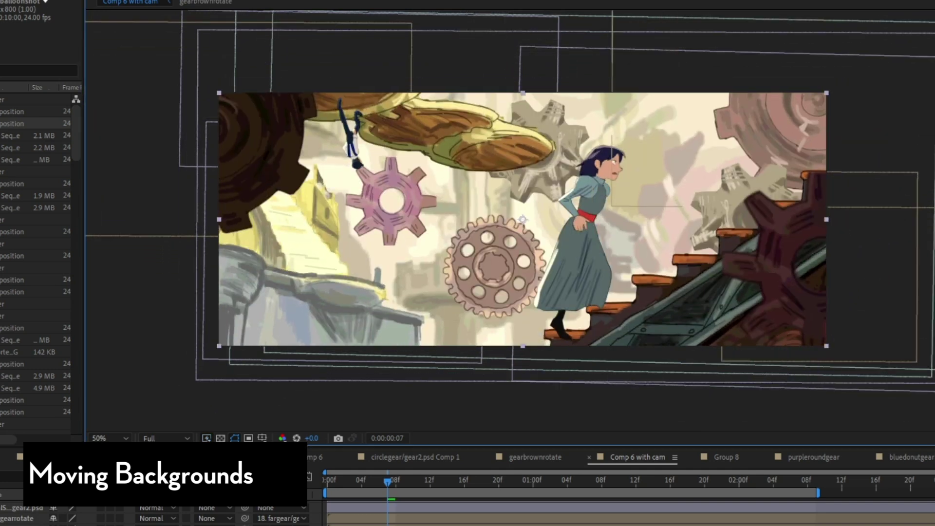
scroll(33, 520, "down", 3)
scroll(33, 520, "down", 2)
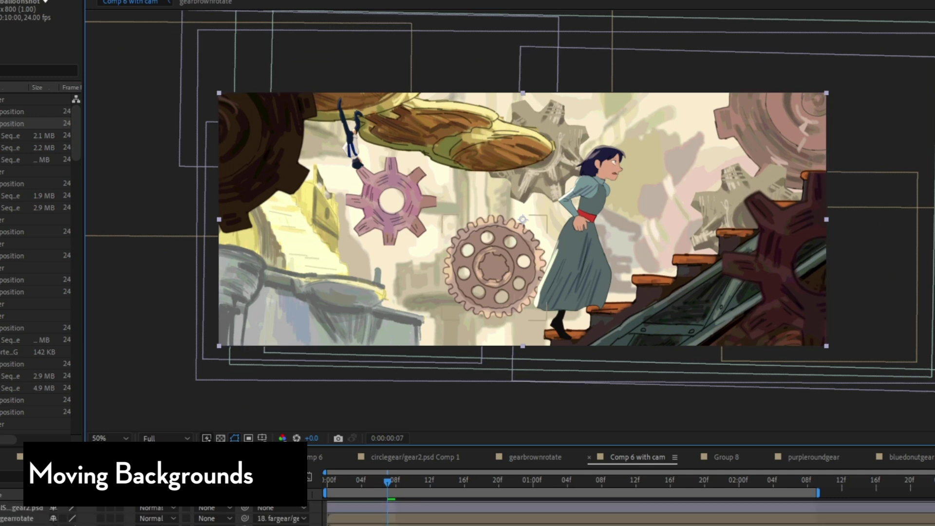
Step: Undo the recent layer changes and add a null object to the gear scene
key("ctrl+z")
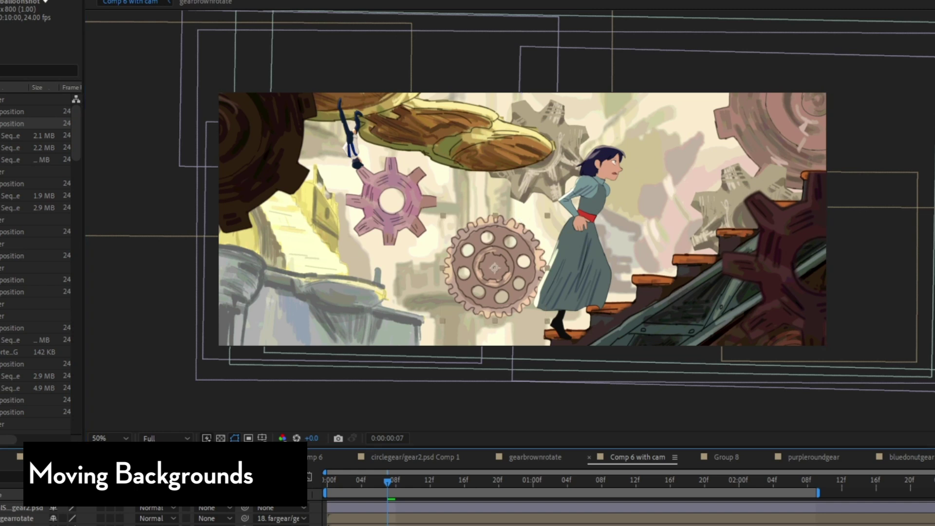
key("ctrl+z")
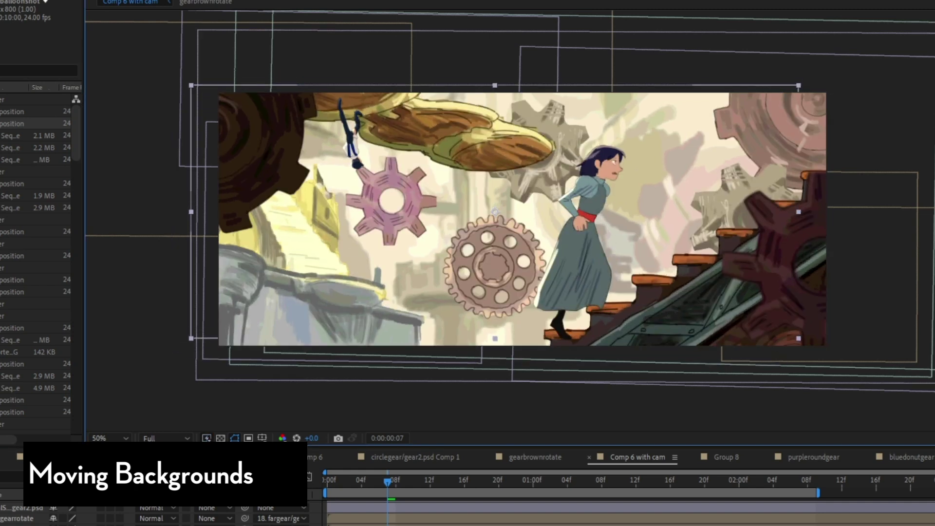
key("ctrl+z")
key("ctrl+z")
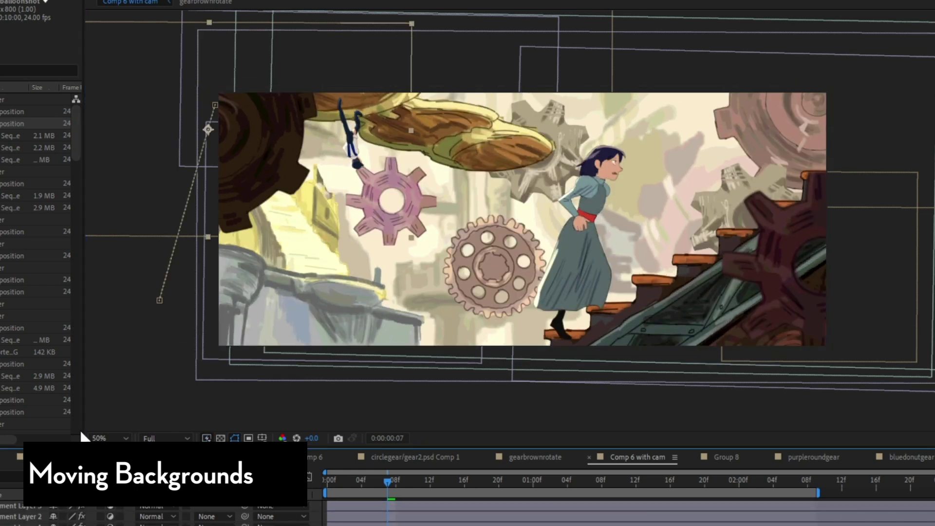
key("alt+l")
key("Right")
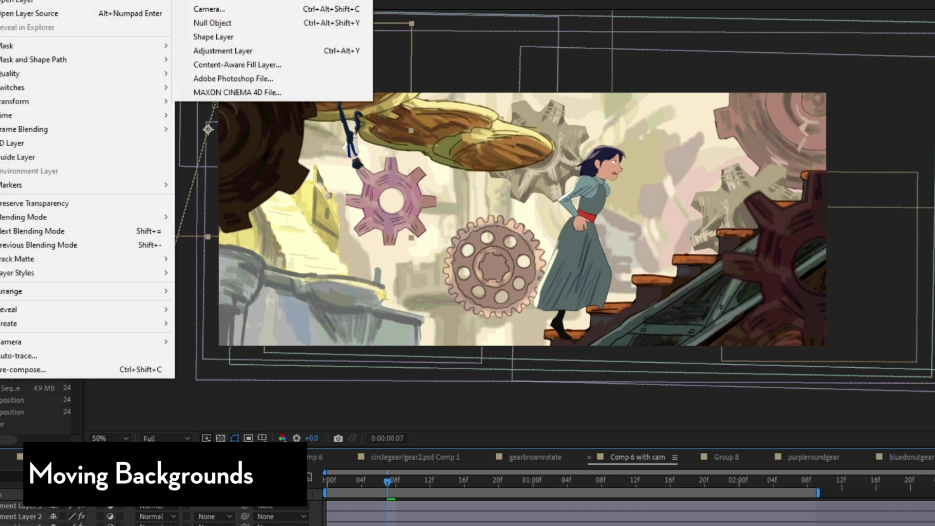
left_click(235, 23)
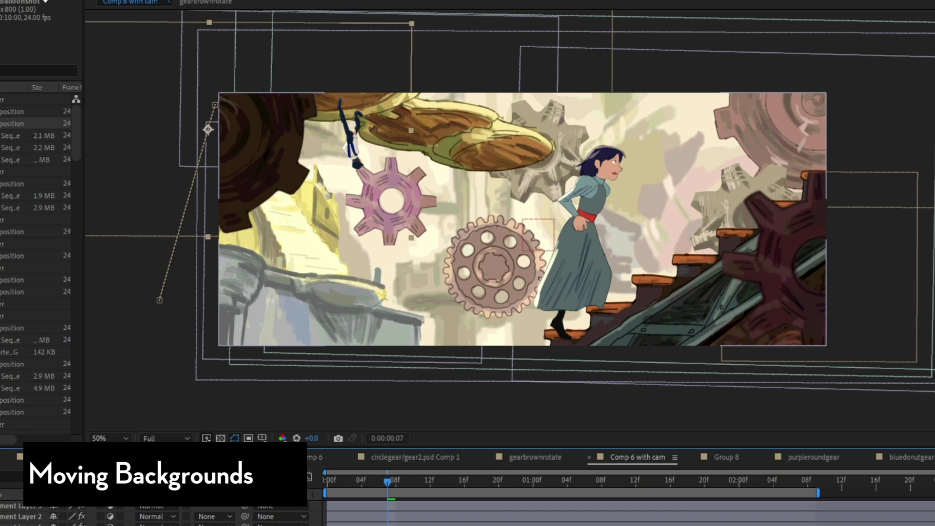
Step: Parent several selected scene planes, including first_stair/gear2.psd, to Null 7
scroll(27, 516, "down", 2)
left_click(27, 516)
scroll(23, 521, "down", 3)
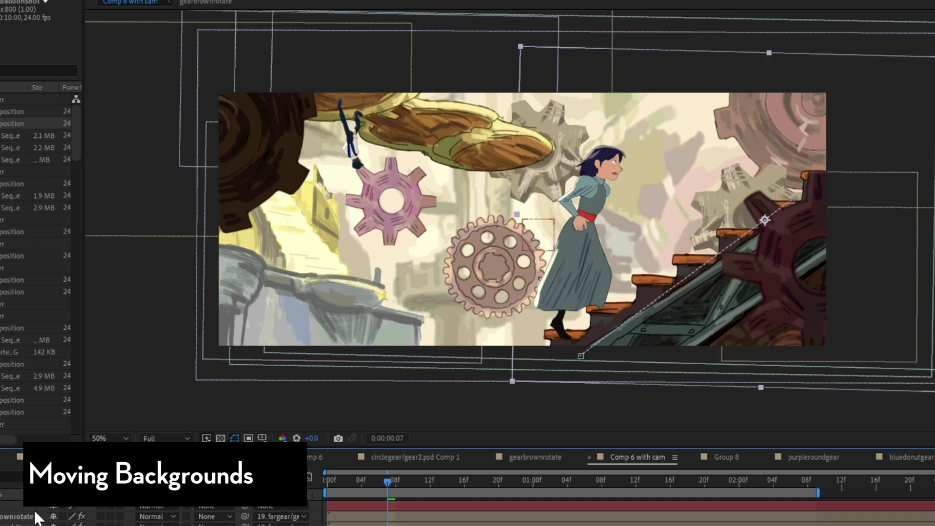
scroll(35, 513, "up", 4)
scroll(146, 511, "up", 5)
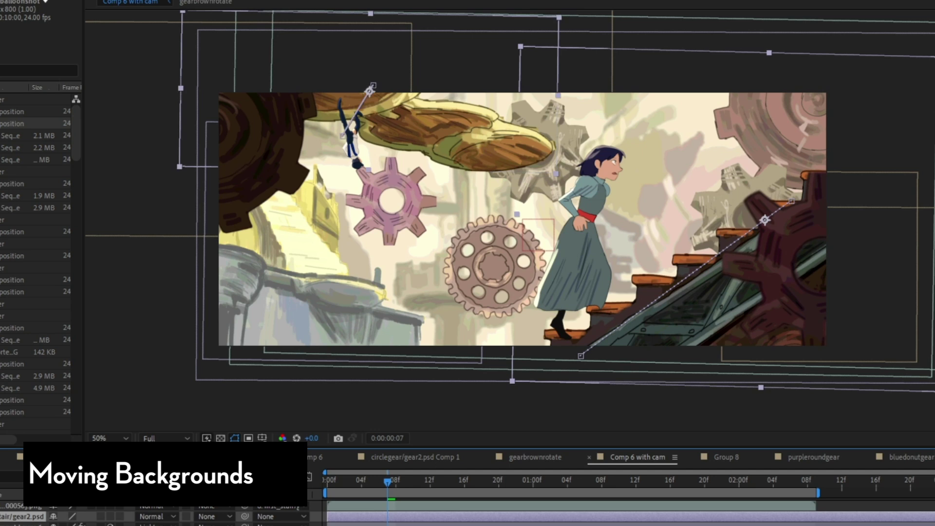
scroll(146, 514, "down", 1)
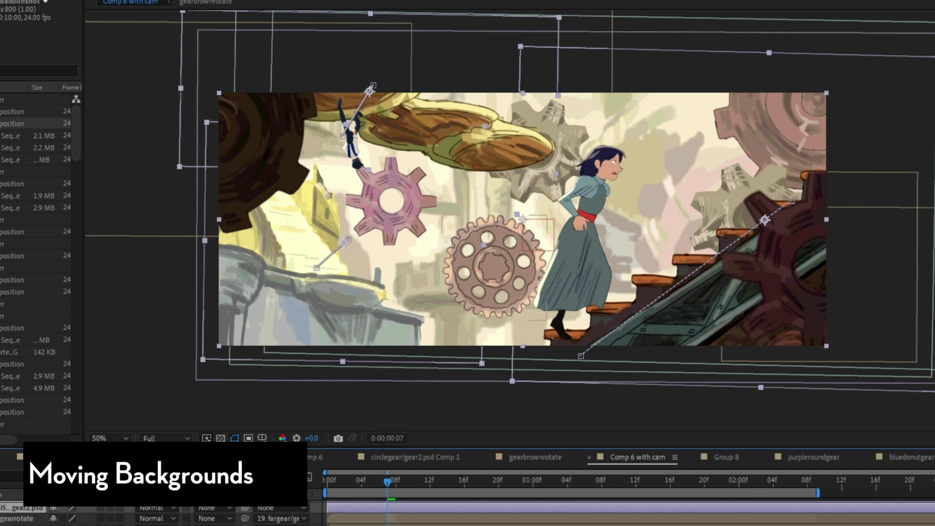
left_click(287, 525)
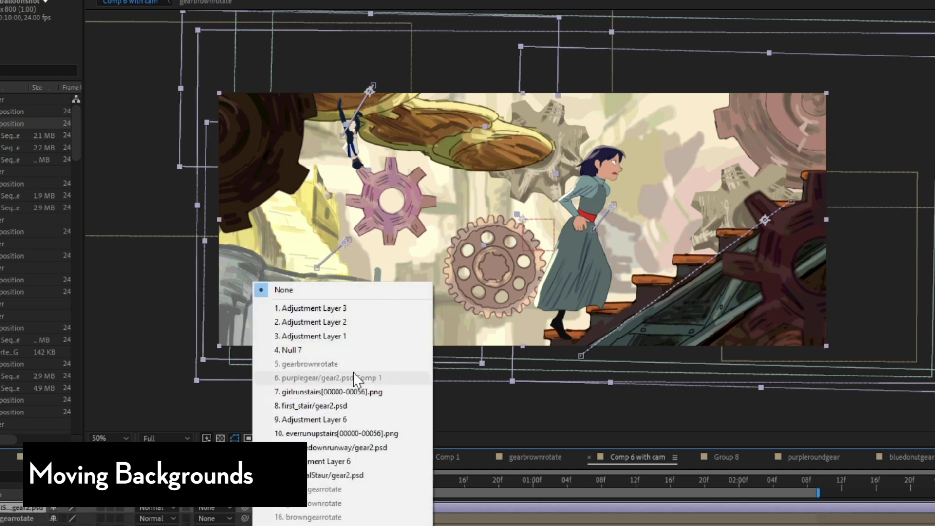
left_click(345, 351)
scroll(195, 487, "up", 5)
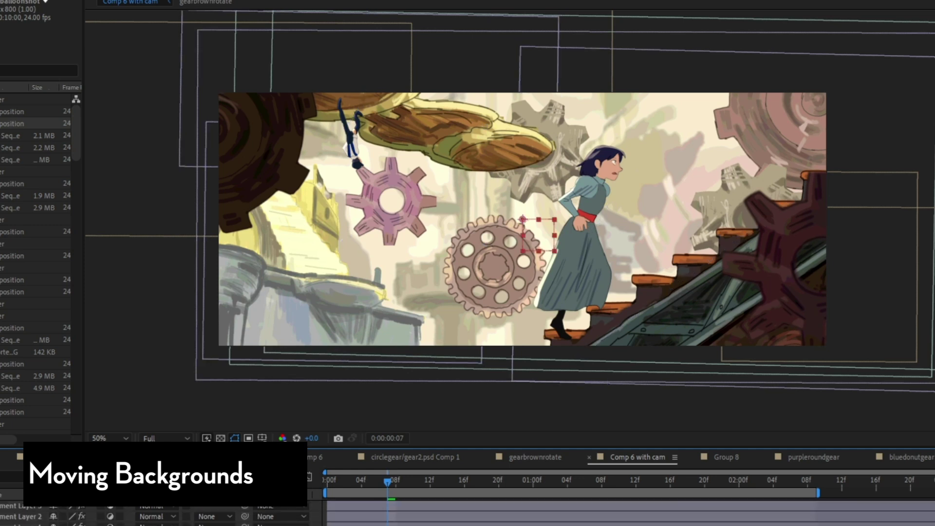
Step: Try moving the null and several individual scene planes separately, including the upside-down running figure
left_click_drag(546, 238, 508, 303)
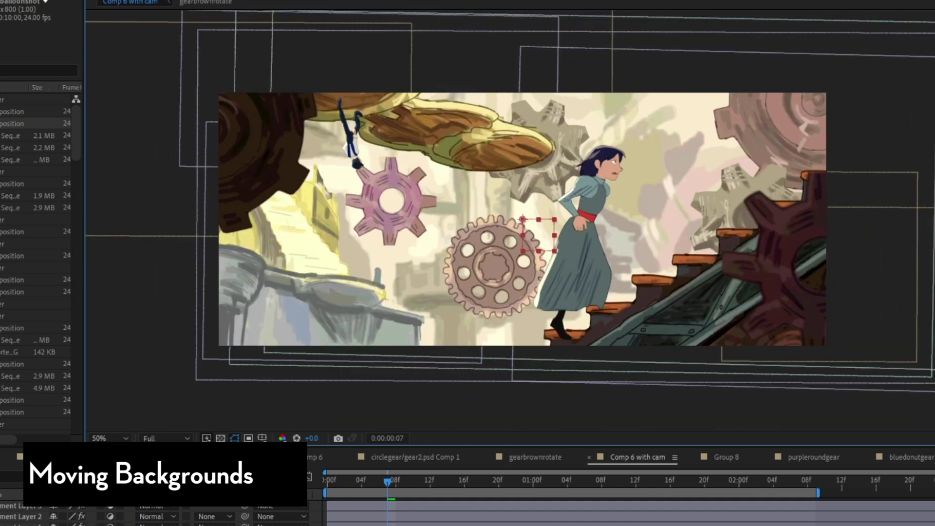
left_click(17, 524)
left_click(17, 517)
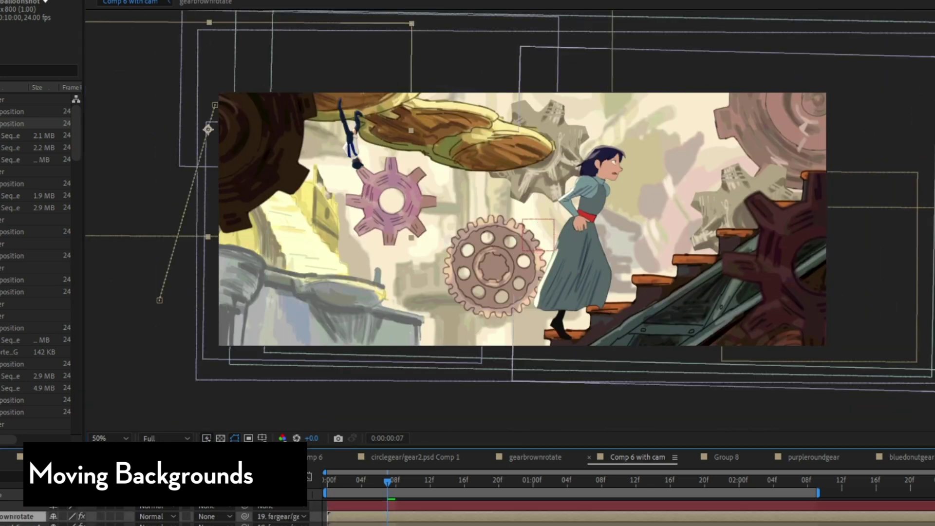
left_click(17, 524)
left_click_drag(374, 242, 377, 275)
left_click_drag(500, 237, 528, 246)
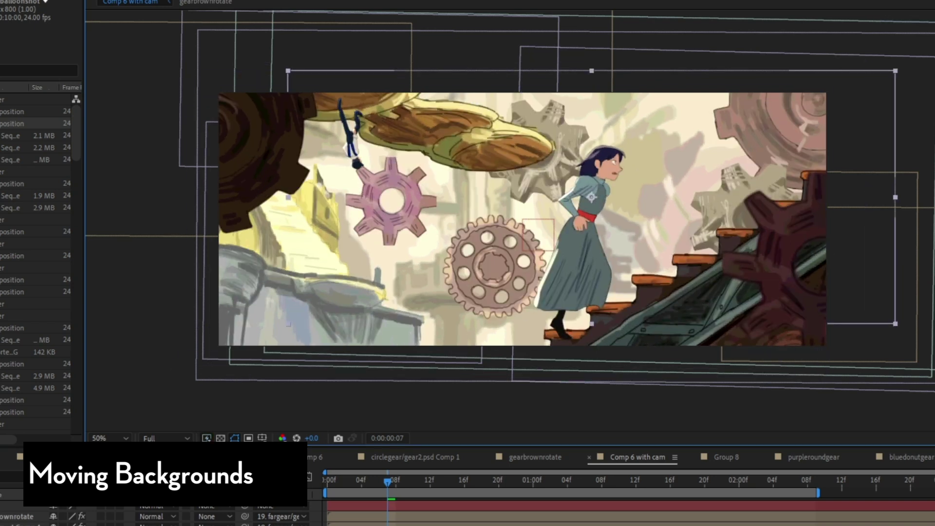
left_click(580, 253)
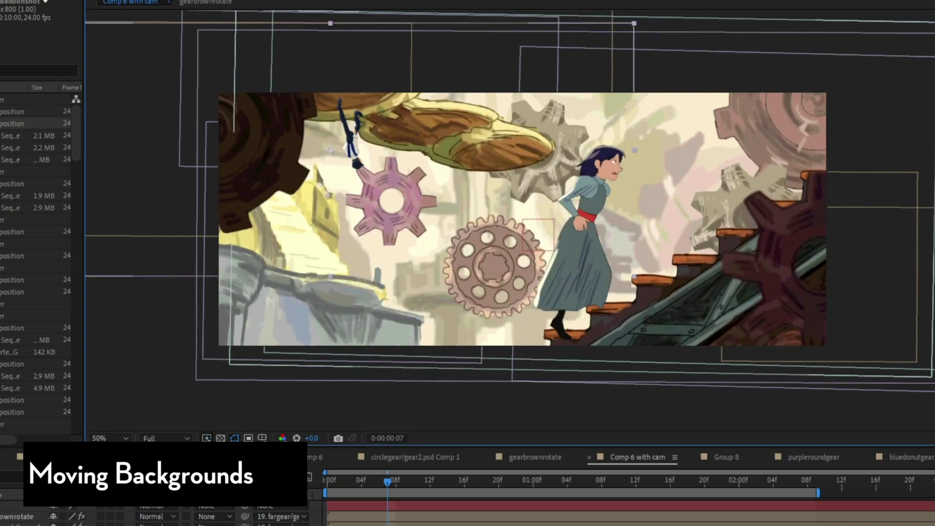
left_click_drag(378, 246, 541, 305)
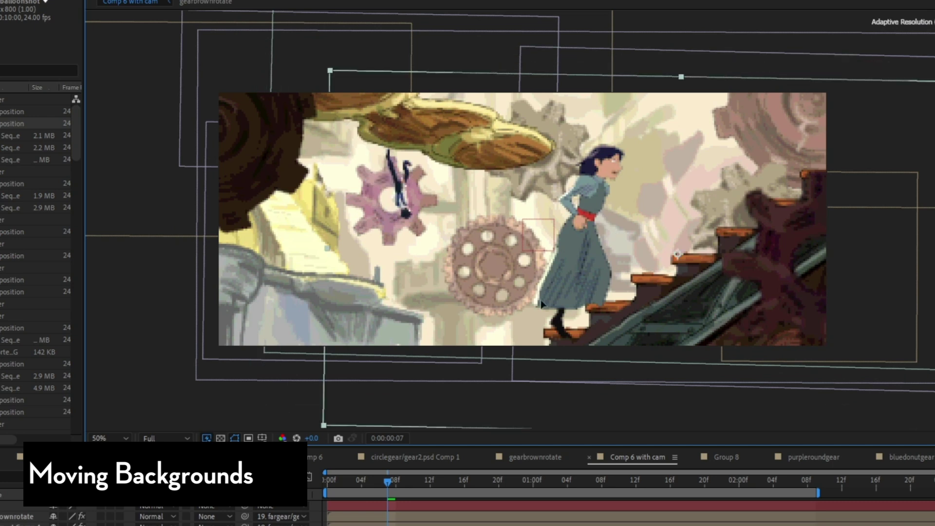
left_click_drag(380, 363, 515, 220)
Step: Scrub through the shot and examine how the running woman, gears and stairs move in relation to the camera
left_click_drag(401, 483, 602, 481)
left_click_drag(522, 488, 292, 490)
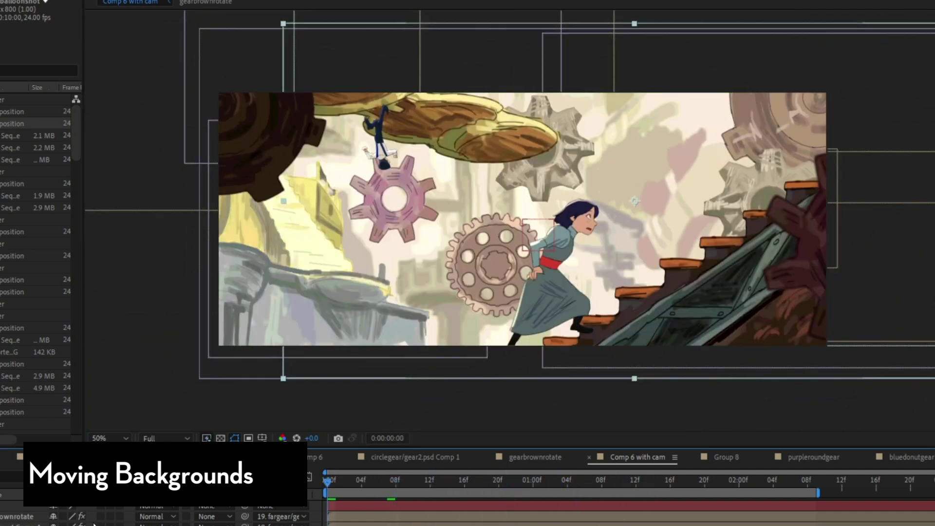
scroll(631, 513, "up", 3)
left_click(33, 507)
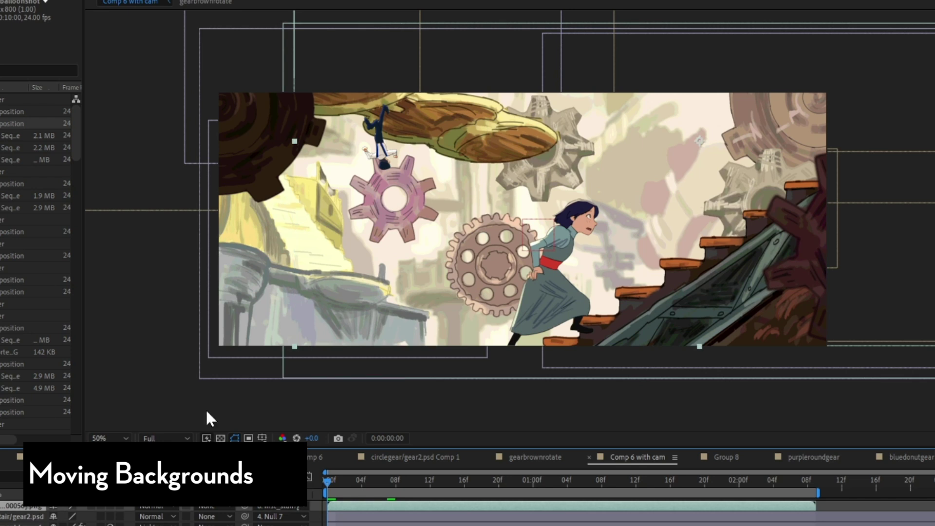
left_click_drag(455, 314, 504, 276)
left_click(362, 479)
left_click_drag(374, 478, 609, 467)
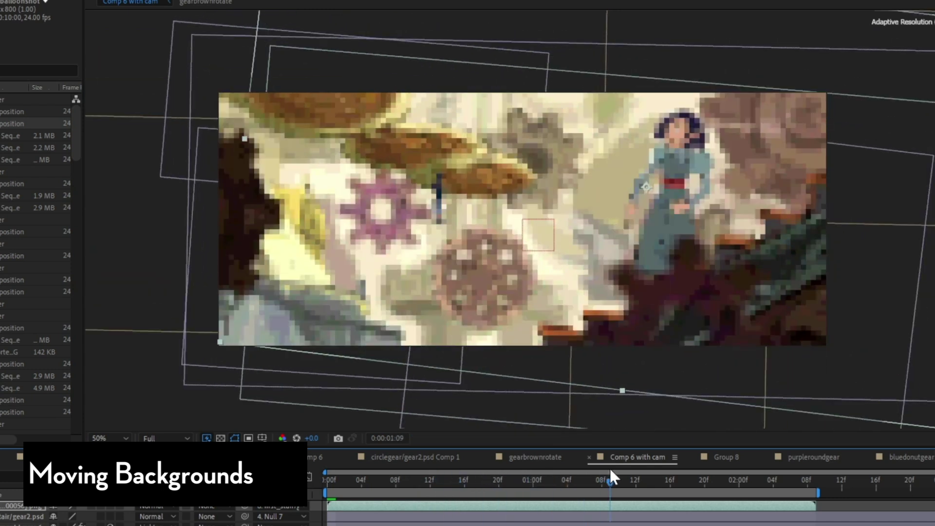
left_click_drag(680, 208, 572, 244)
left_click_drag(629, 479, 210, 512)
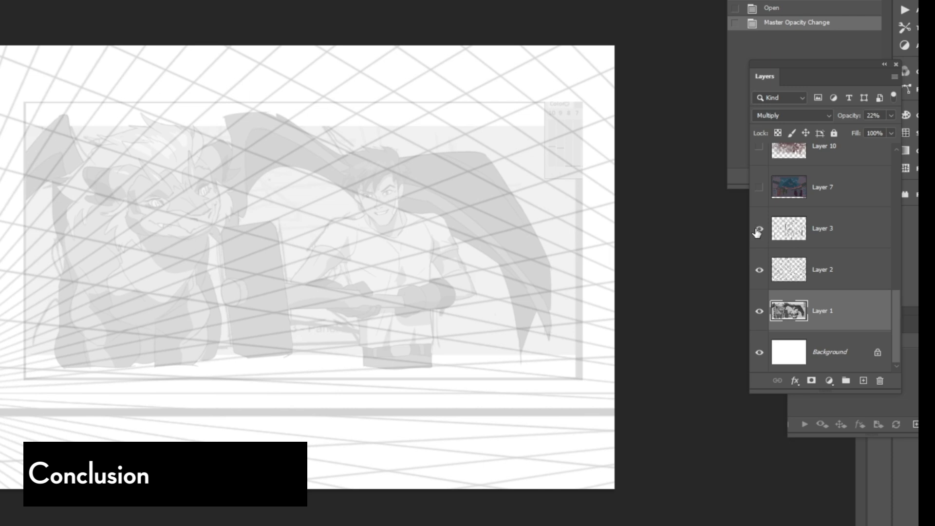
Step: Switch to the layered perspective drawing in Photoshop, show the rough building sketch on Layer 3 and set its opacity to 12%
left_click(758, 229)
left_click(838, 229)
left_click_drag(891, 115, 899, 134)
scroll(802, 291, "up", 2)
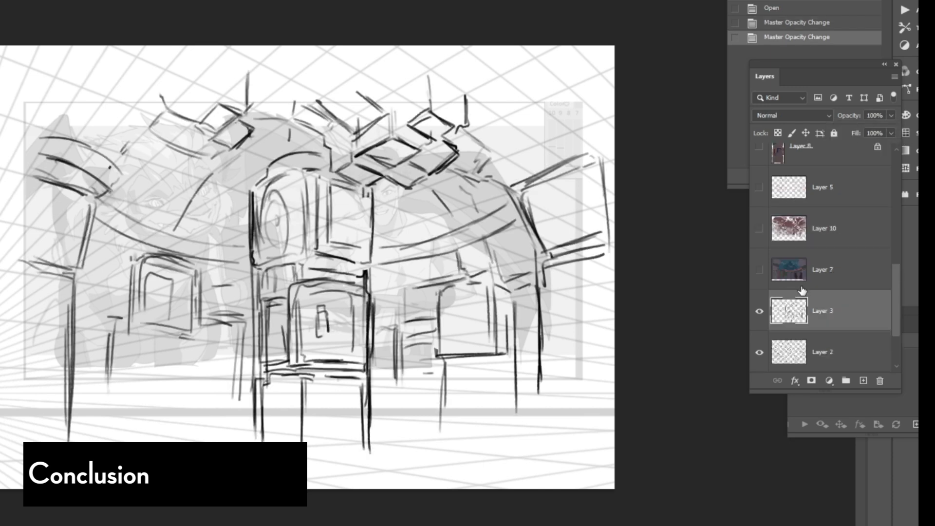
left_click_drag(891, 115, 840, 131)
Step: Show the cleaner line drawing on Layer 5 at 100% opacity and hide the character reference on Layer 1
left_click(760, 188)
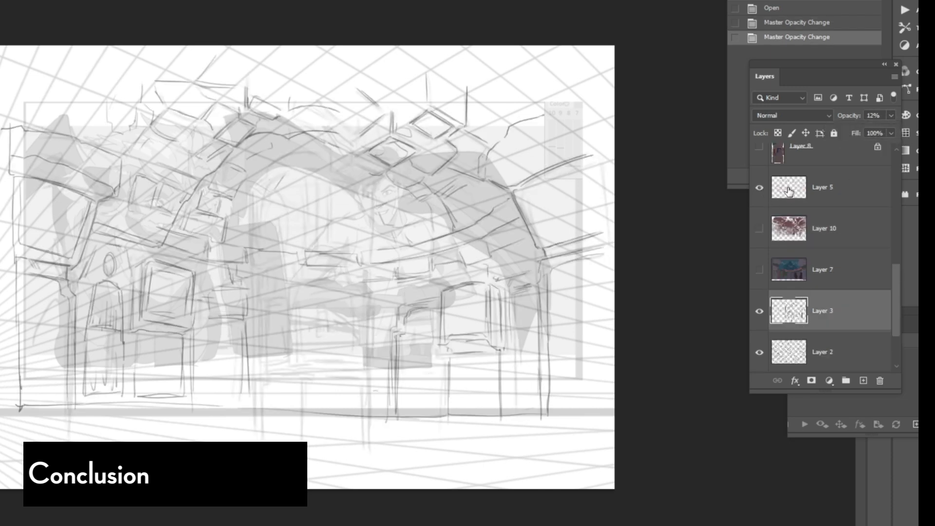
left_click(790, 189)
left_click_drag(892, 115, 894, 130)
scroll(830, 285, "down", 2)
left_click(759, 311)
Step: Show the central pillar's linework on Layer 4 and the flat colours on Layers 7 and 8
scroll(778, 314, "up", 6)
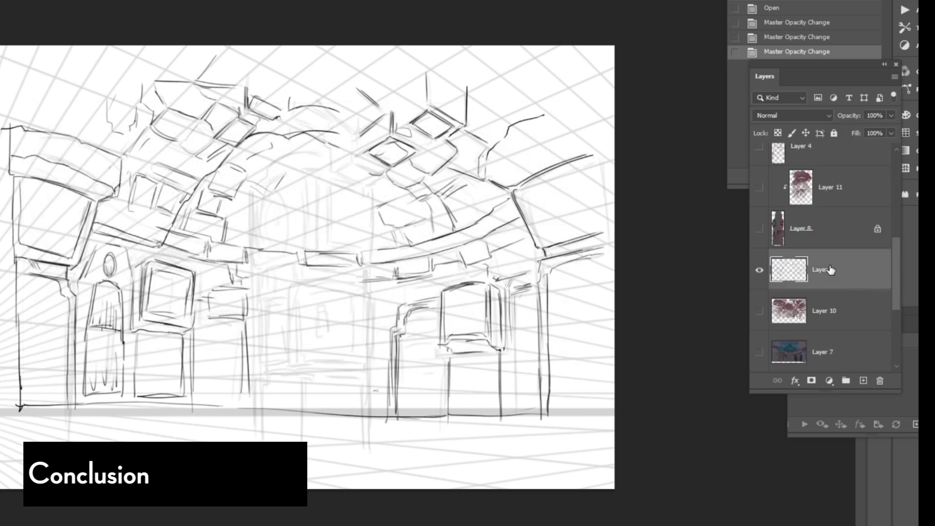
left_click(760, 229)
scroll(799, 263, "down", 5)
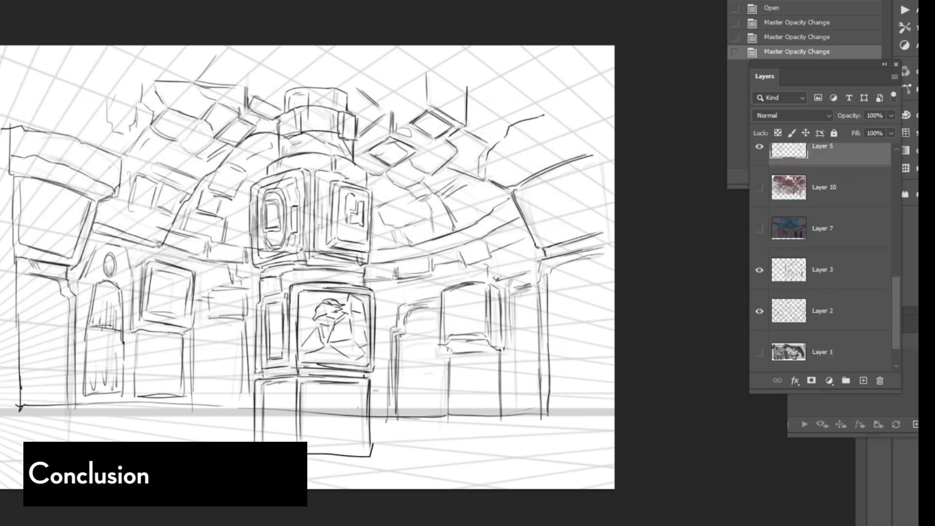
left_click(760, 229)
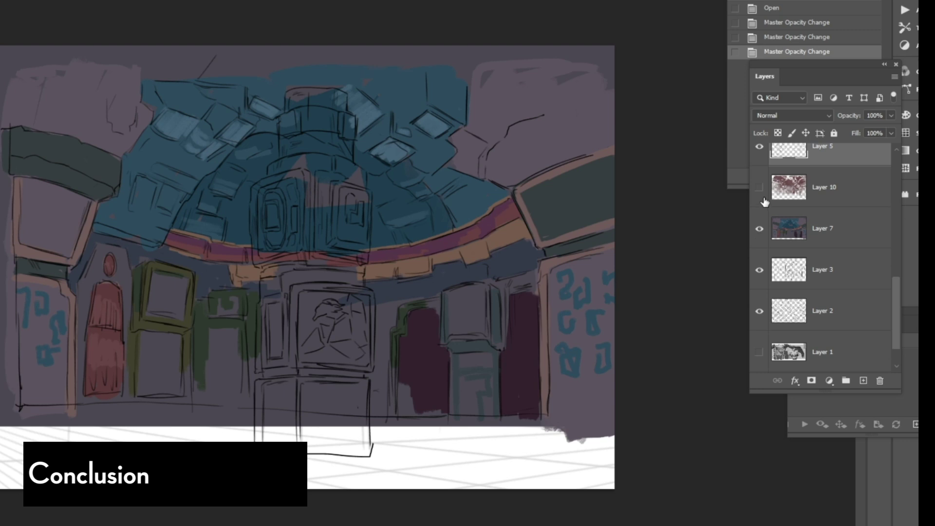
scroll(799, 244, "up", 3)
left_click(760, 229)
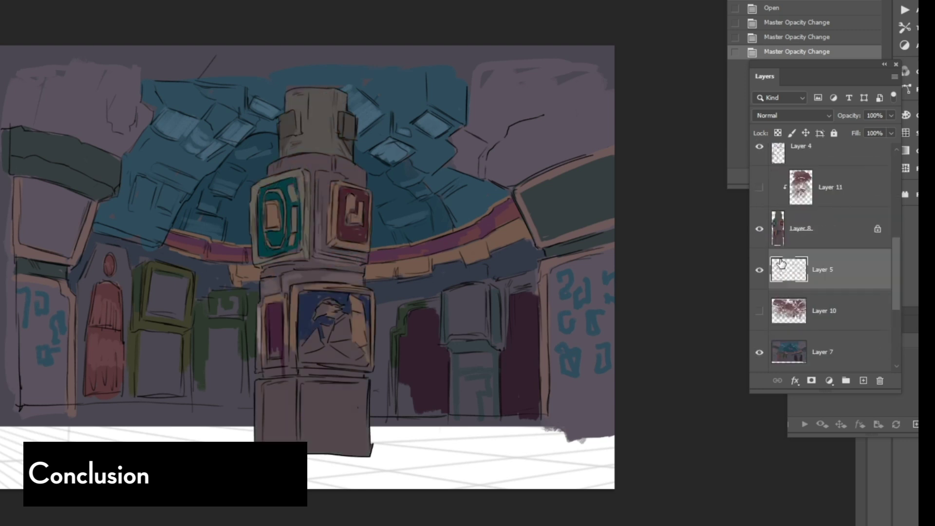
Step: Show the backdrop shading on Layer 10 and the pillar shading on Layer 11
scroll(780, 260, "down", 2)
left_click(779, 233)
left_click(760, 229)
scroll(761, 230, "up", 3)
left_click(760, 229)
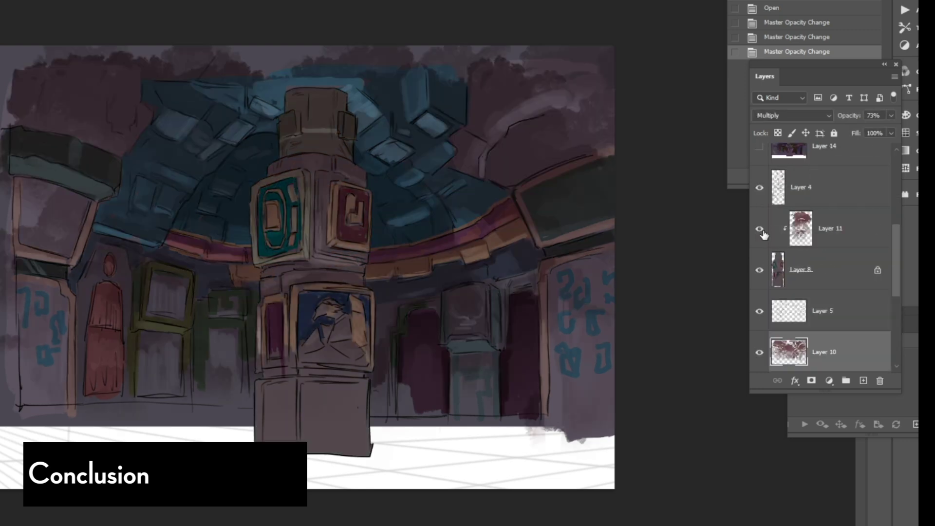
Step: Show the foreground forge's linework on Layer 6, its colour and shading on Layers 9 and 12, and the glow on Layer 13
scroll(799, 244, "up", 5)
left_click(759, 207)
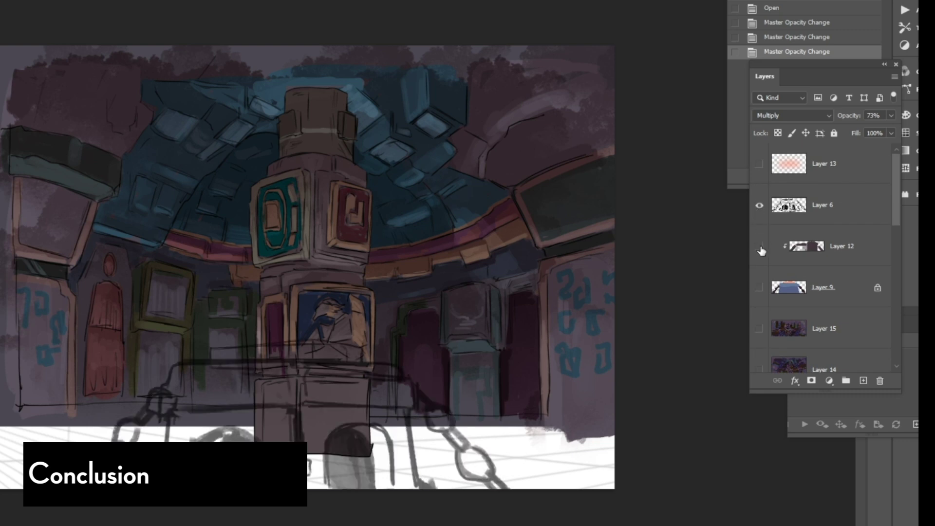
left_click(760, 247)
left_click(758, 288)
left_click(759, 165)
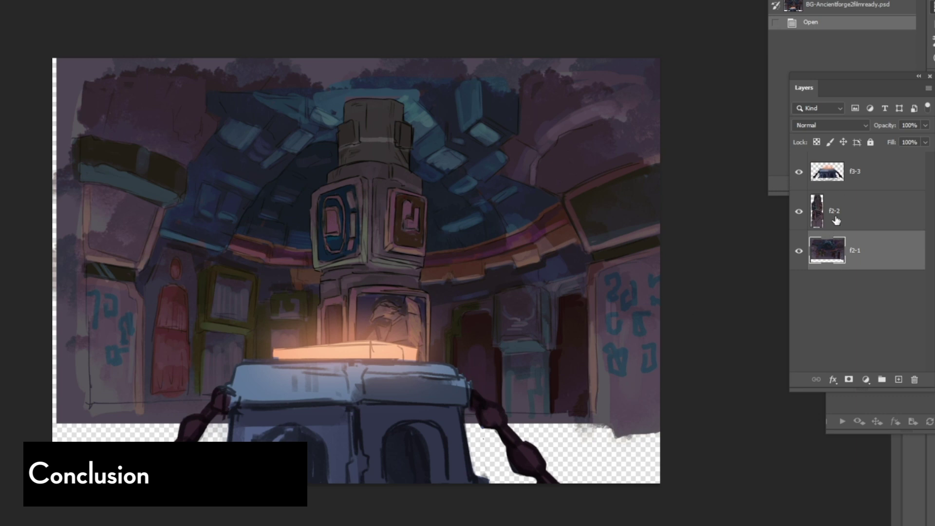
Step: In BG-Ancientforge2filmready.psd, move the f2-1 backdrop upward, then reposition the f2-2 pillar and f3-3 foreground forge as separate planes
left_click(837, 221)
left_click(828, 255)
left_click_drag(388, 242, 388, 195)
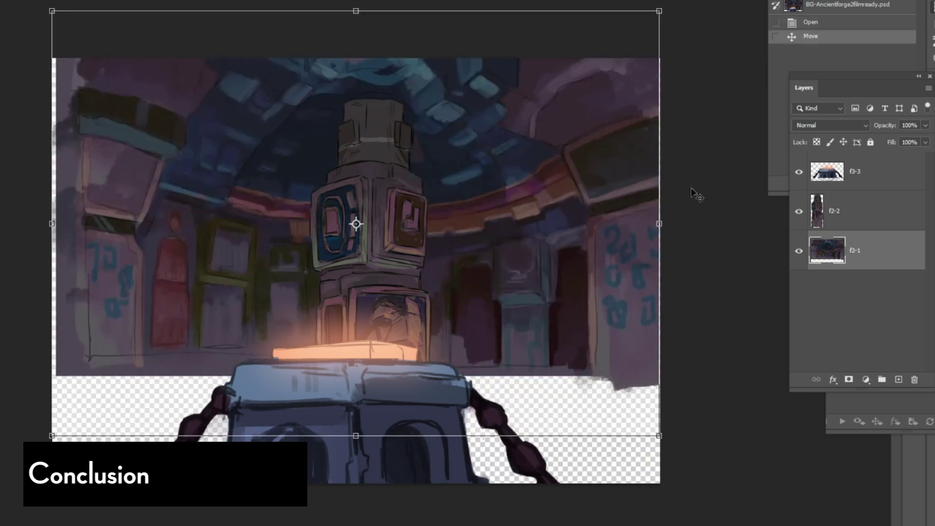
left_click(830, 210)
left_click_drag(355, 351, 418, 283)
left_click(855, 172)
left_click_drag(441, 394, 423, 374)
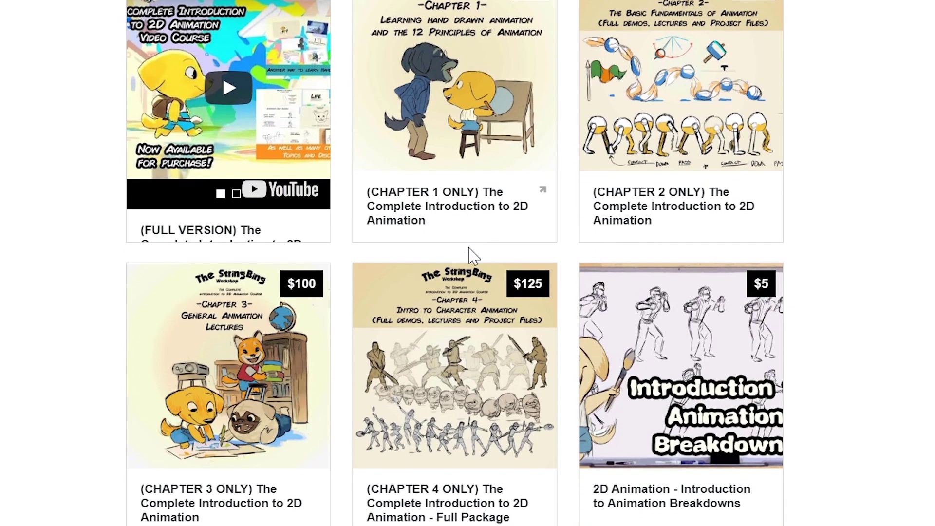
Step: In the web store, open the Chapter 3 listing of The Complete Introduction to 2D Animation and read its description
scroll(474, 255, "down", 4)
left_click(221, 142)
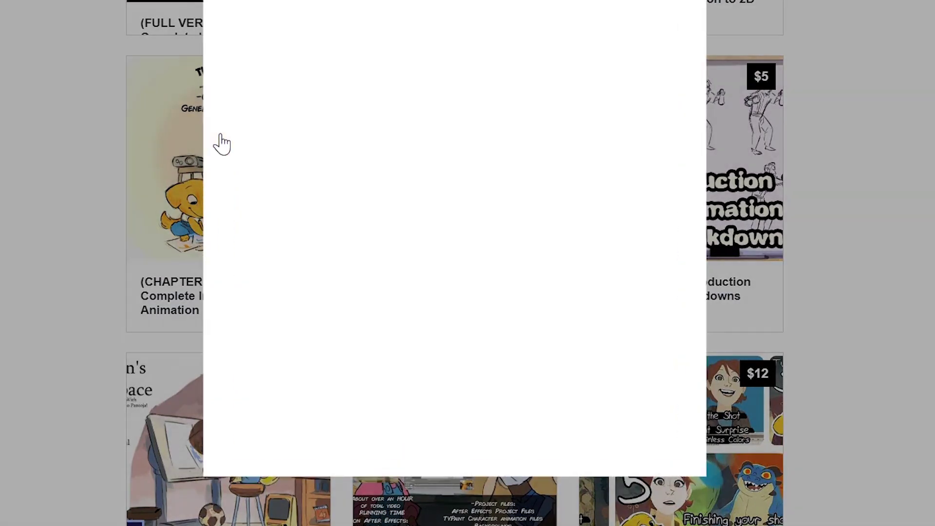
scroll(518, 307, "down", 10)
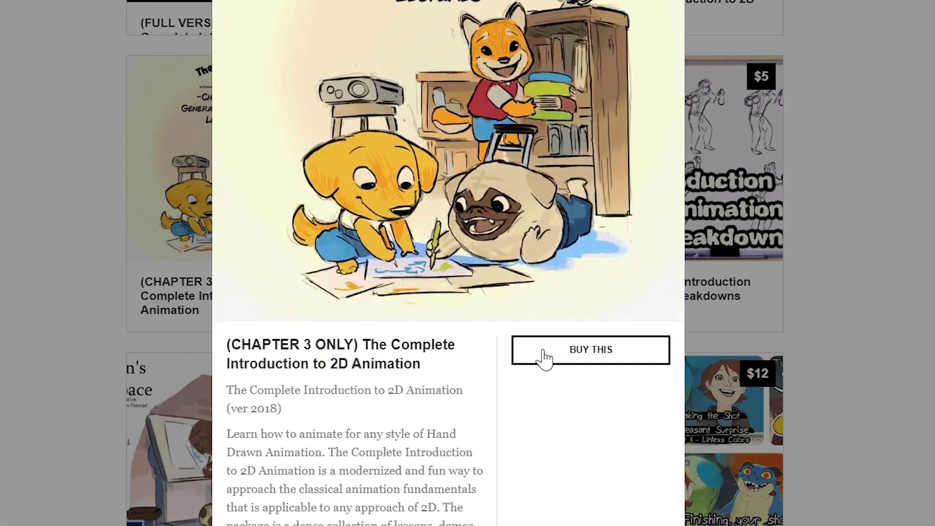